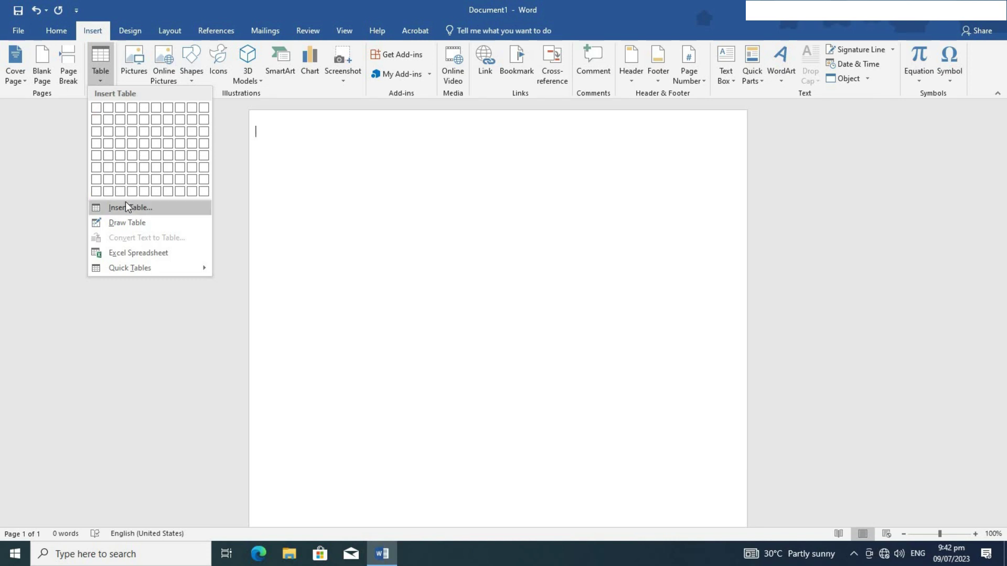
# Insert a table with 8 columns and 14 rows, using AutoFit to contents.
pyautogui.click(126, 204)
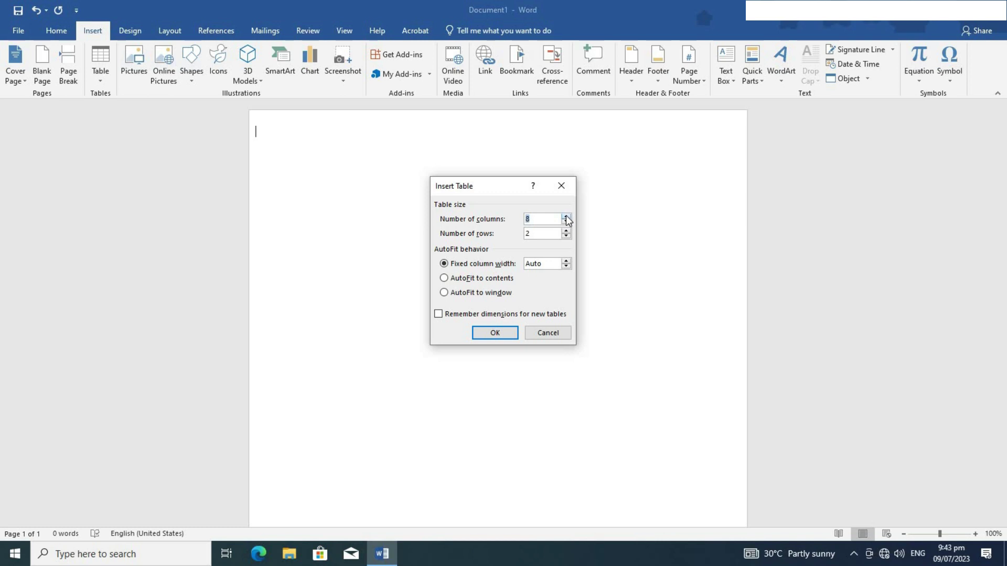
pyautogui.click(566, 216)
pyautogui.click(567, 222)
pyautogui.click(566, 231)
pyautogui.click(566, 232)
pyautogui.click(566, 231)
pyautogui.click(566, 231)
pyautogui.click(474, 279)
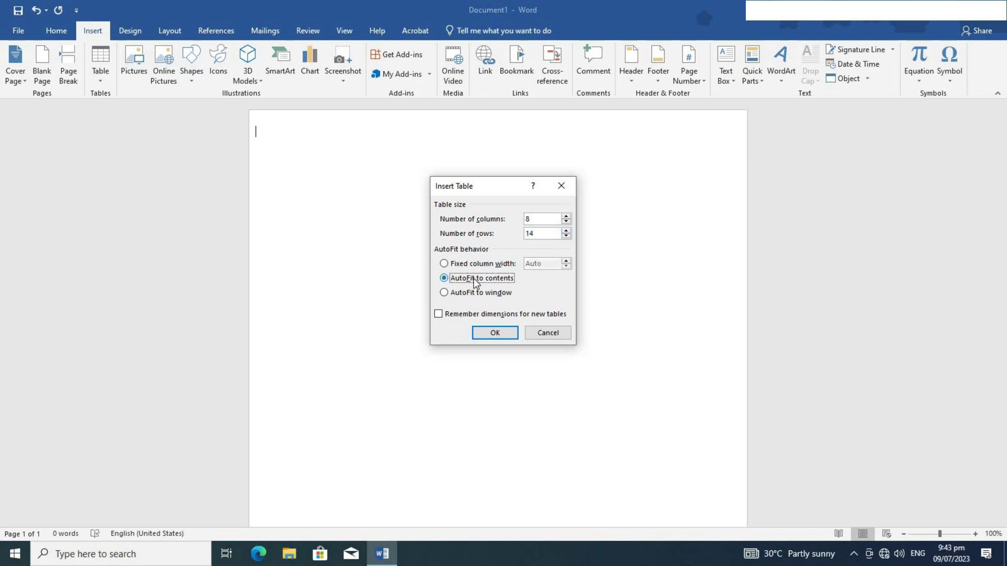
pyautogui.click(493, 333)
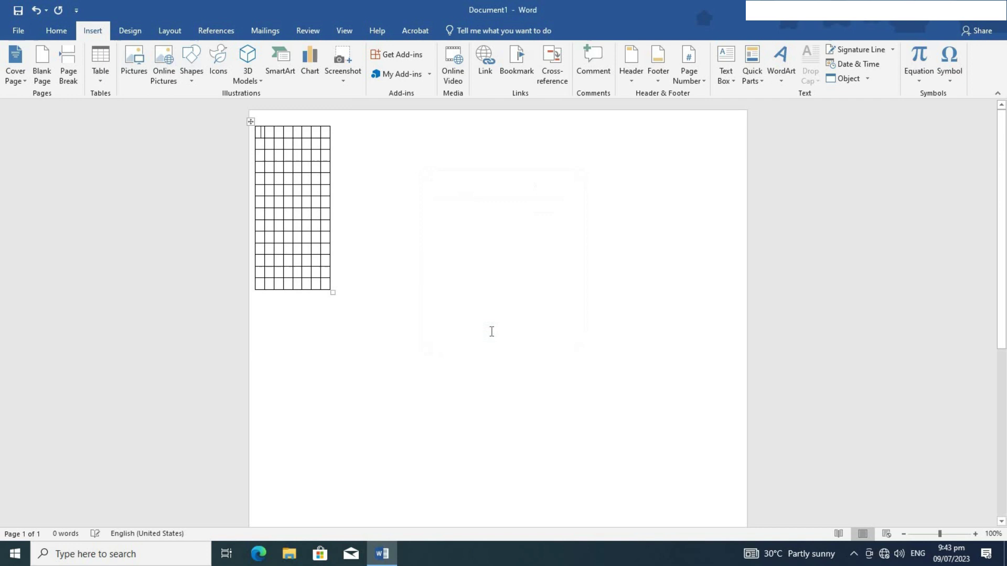
# In the table's third row, enter the heading "Class" and, in the next cell, "10 July, 2023" with "Monday" on a second line.
pyautogui.click(258, 158)
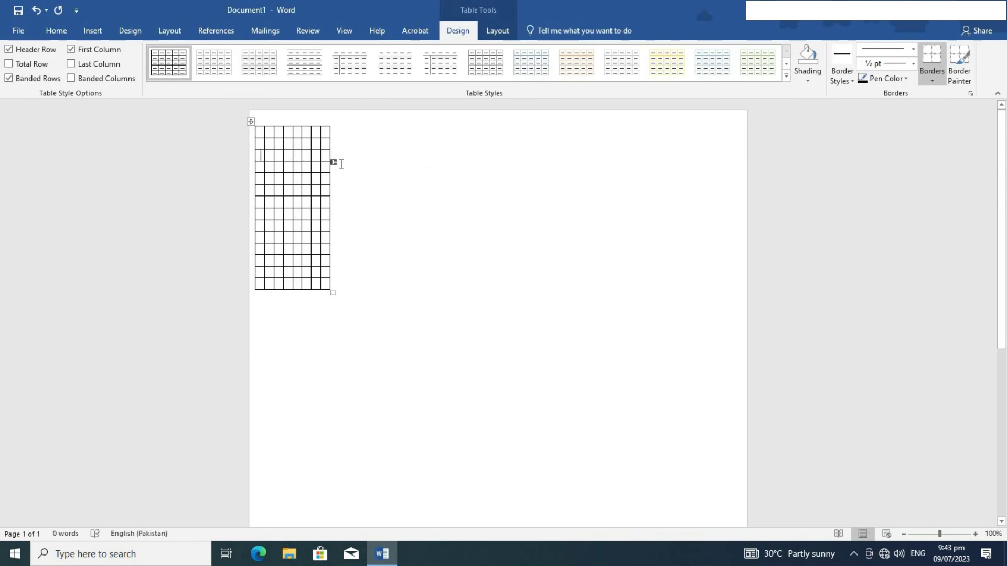
pyautogui.write('Class')
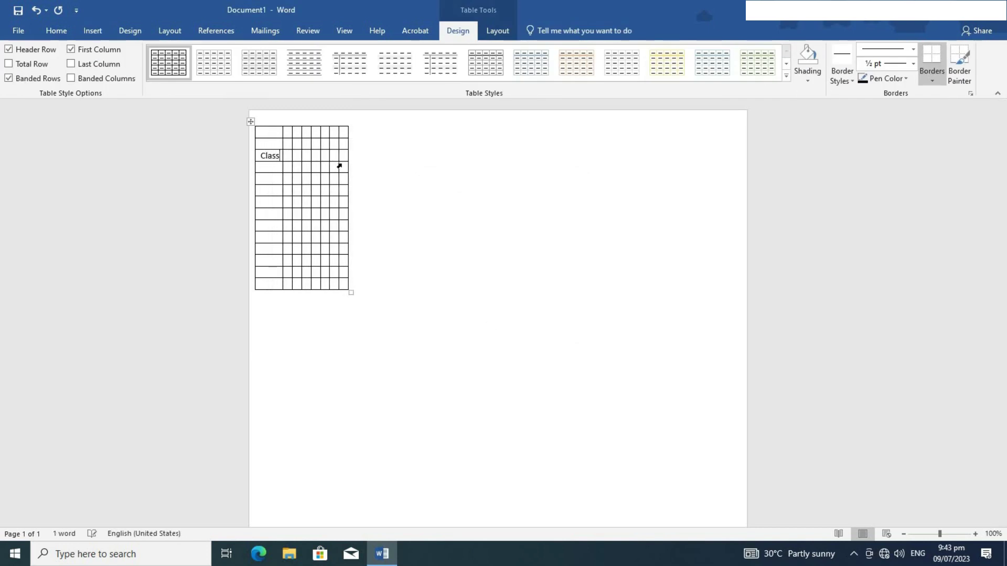
pyautogui.press('Tab')
pyautogui.write('10')
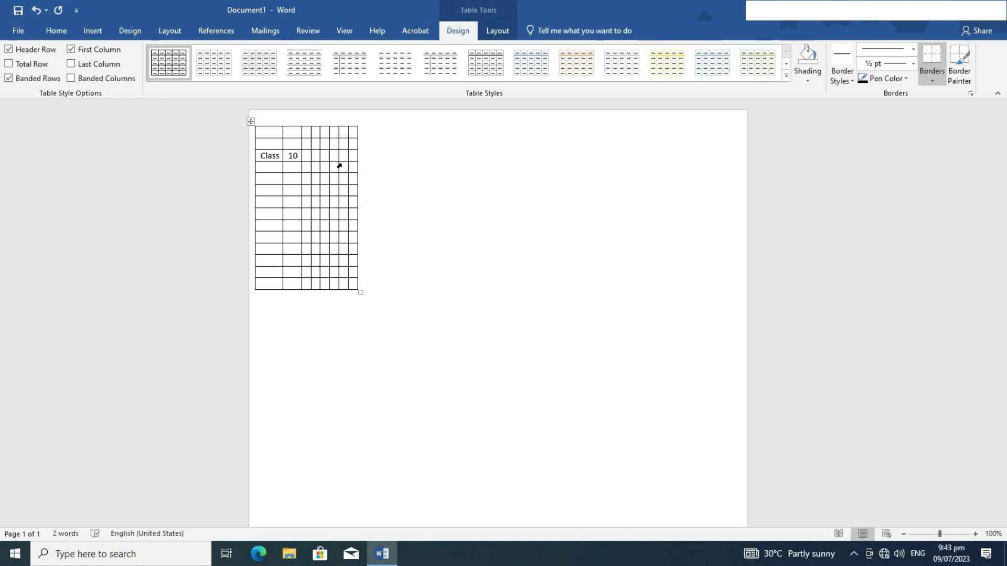
pyautogui.write(' July')
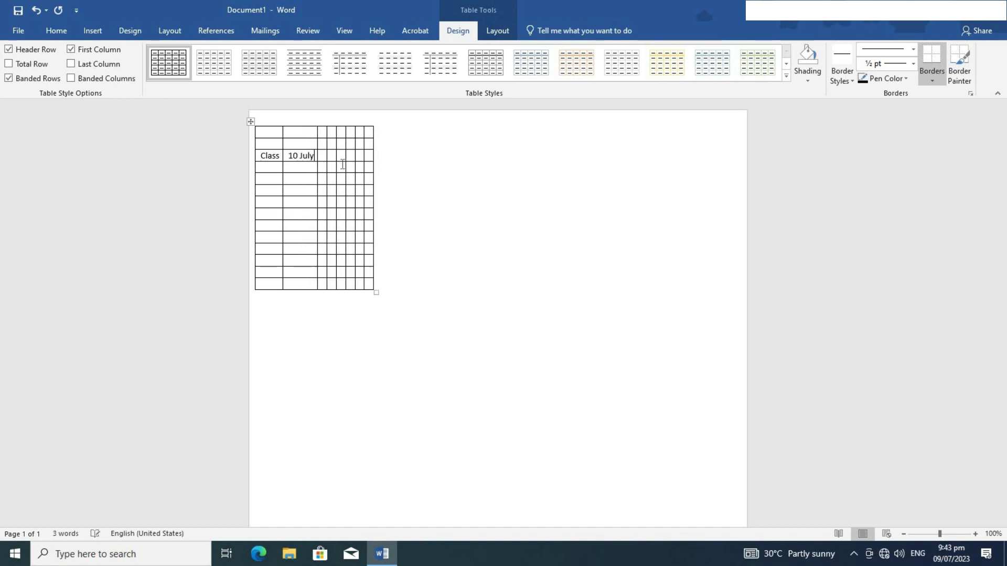
pyautogui.write(', 2023')
pyautogui.press('Return')
pyautogui.write('Monday')
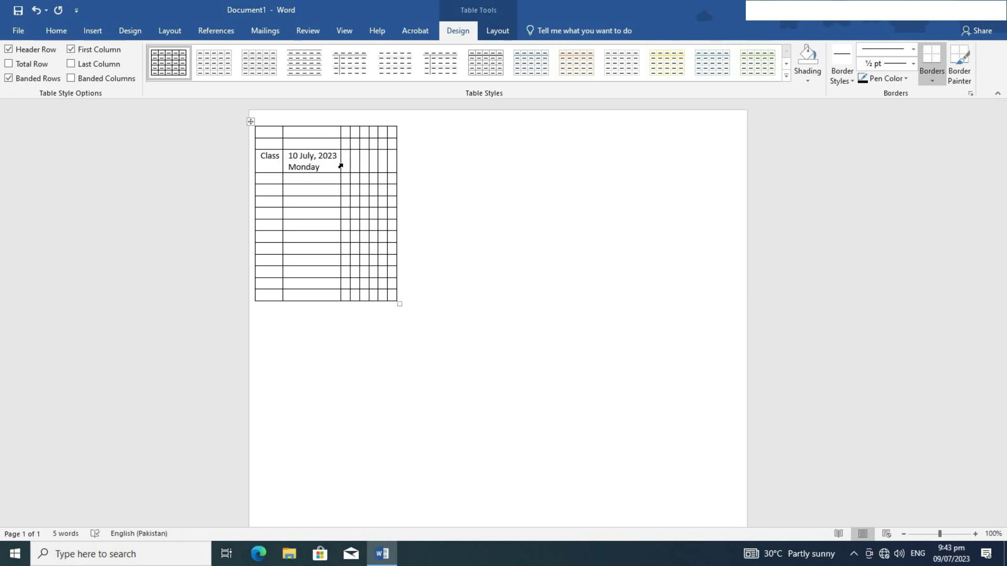
# Enter "11 July, 2023" with "Tuesday" below it as the third column's heading.
pyautogui.press('Tab')
pyautogui.write('11')
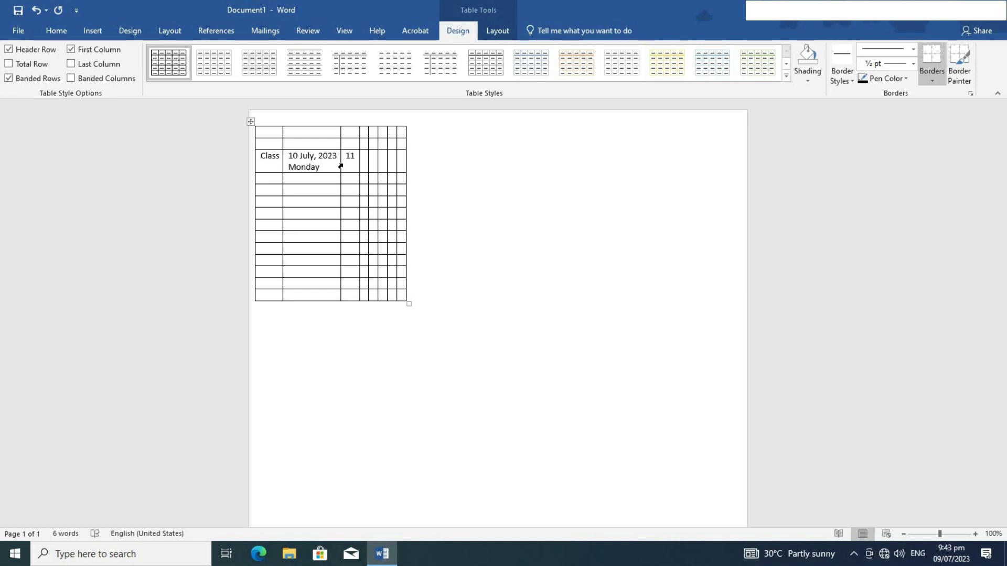
pyautogui.write(' Ju')
pyautogui.press('BackSpace')
pyautogui.press('BackSpace')
pyautogui.write('Jul')
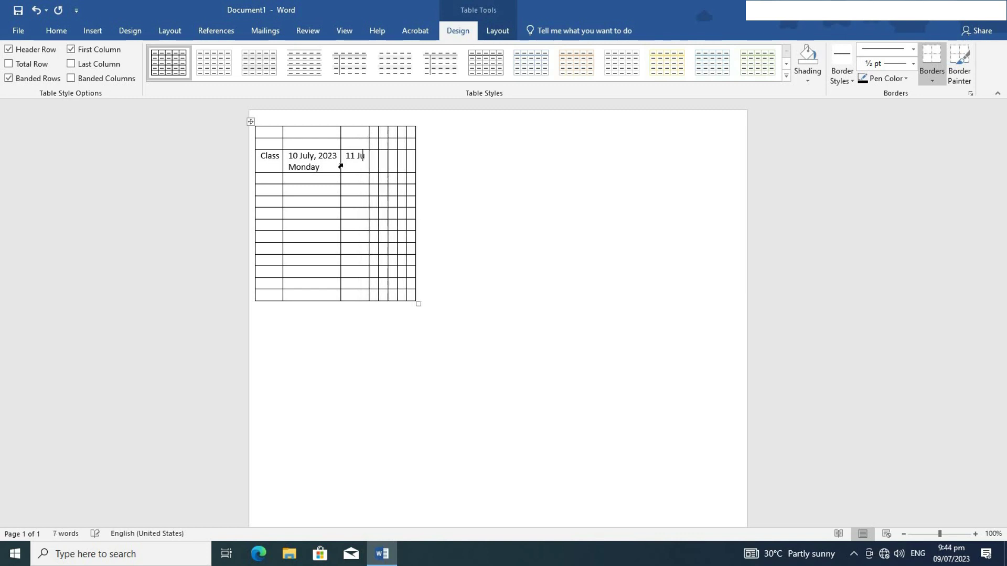
pyautogui.write('y, 2023')
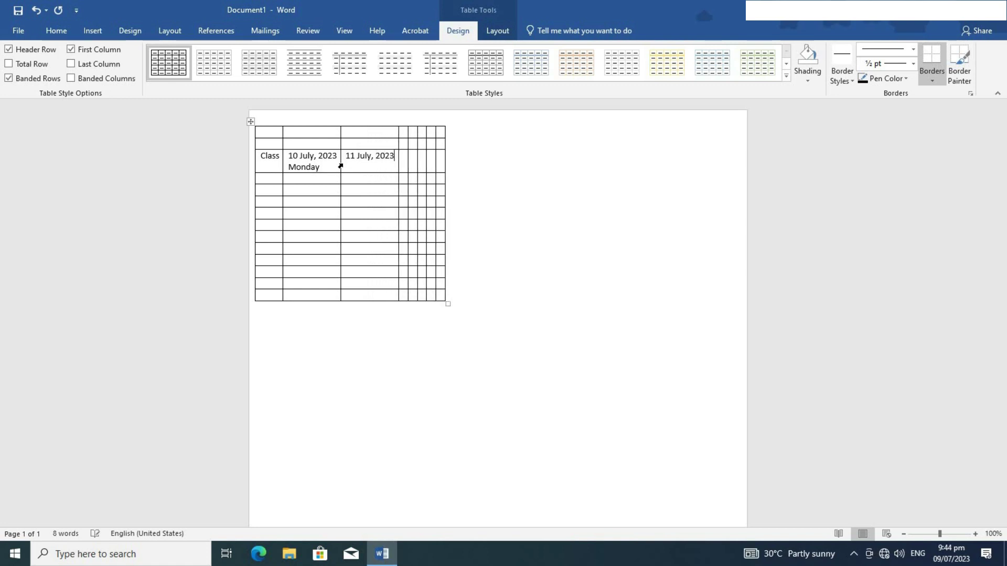
pyautogui.write('Tues')
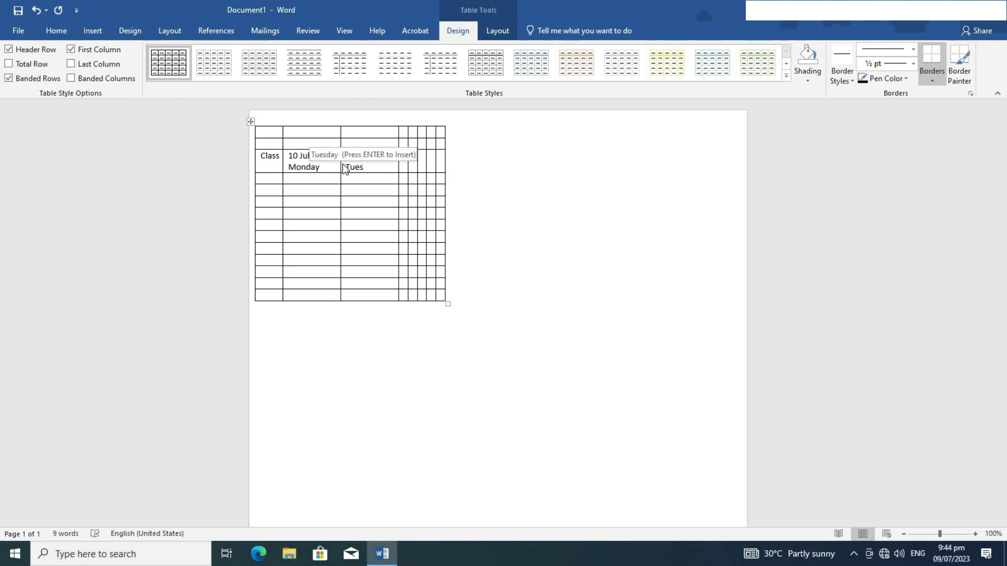
pyautogui.press('Return')
# Enter "12 July, 2023" with "Wednesday" below it as the fourth column's heading.
pyautogui.press('Tab')
pyautogui.write('12')
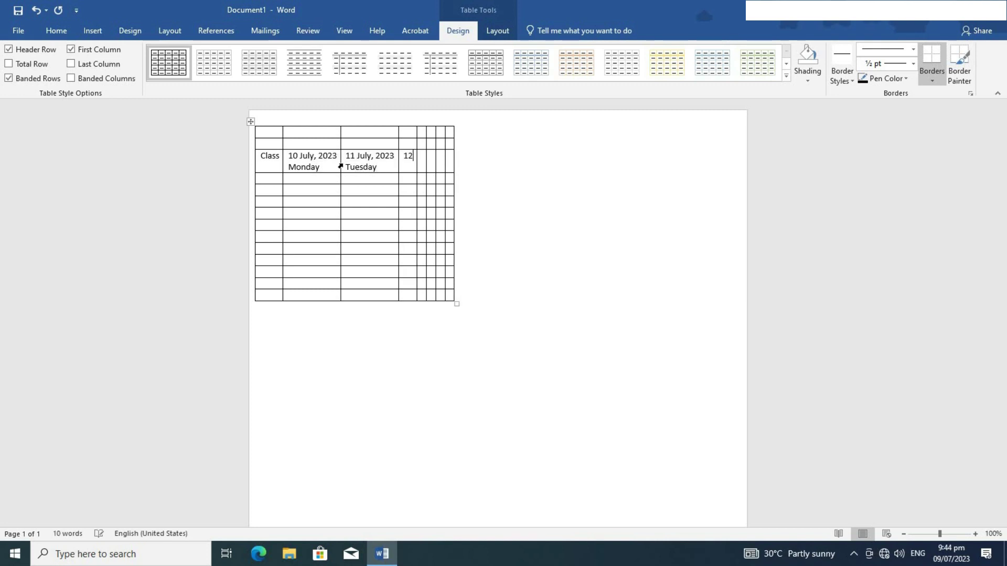
pyautogui.write(' July')
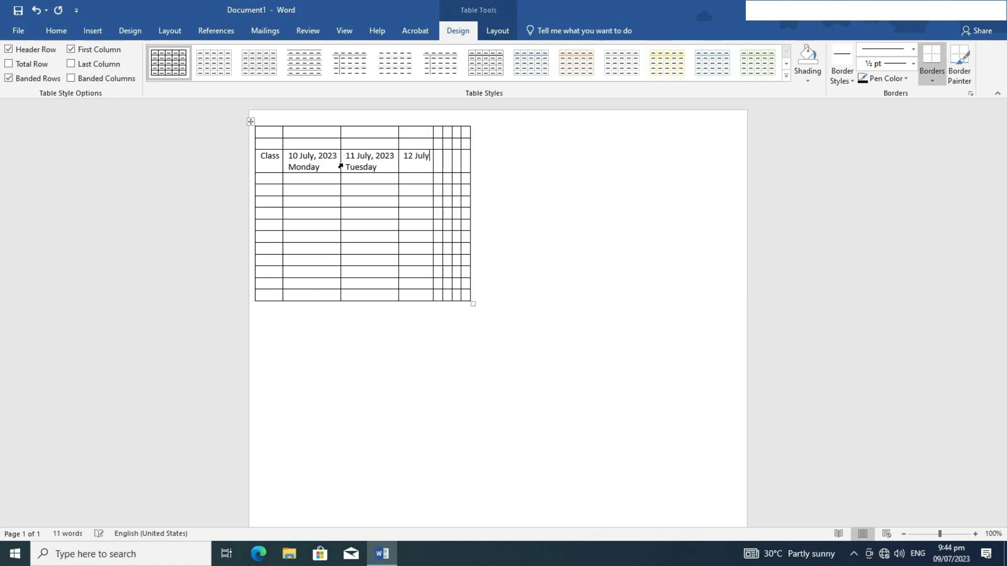
pyautogui.write(', 2023')
pyautogui.press('Return')
pyautogui.write('Wedn')
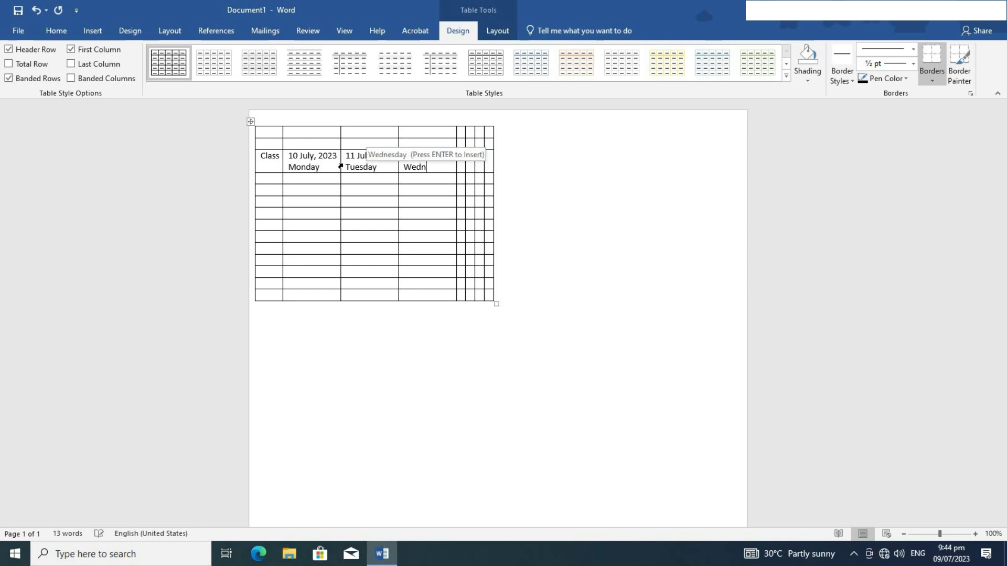
pyautogui.press('Return')
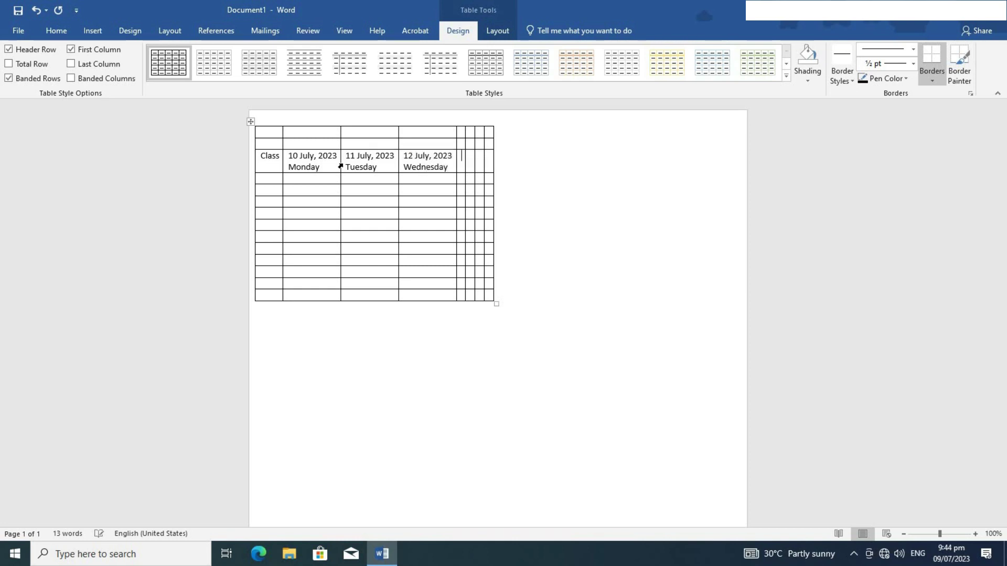
# Enter "13 July, 2023" with "Thursday" below it as the fifth column's heading.
pyautogui.write('13 July, 2023 ')
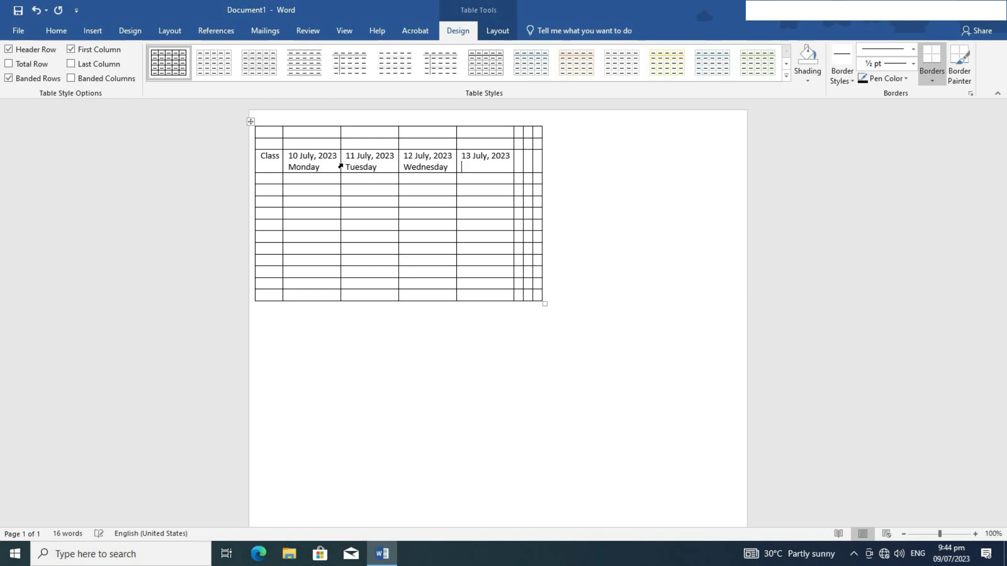
pyautogui.write('T')
pyautogui.press('BackSpace')
pyautogui.write('hur')
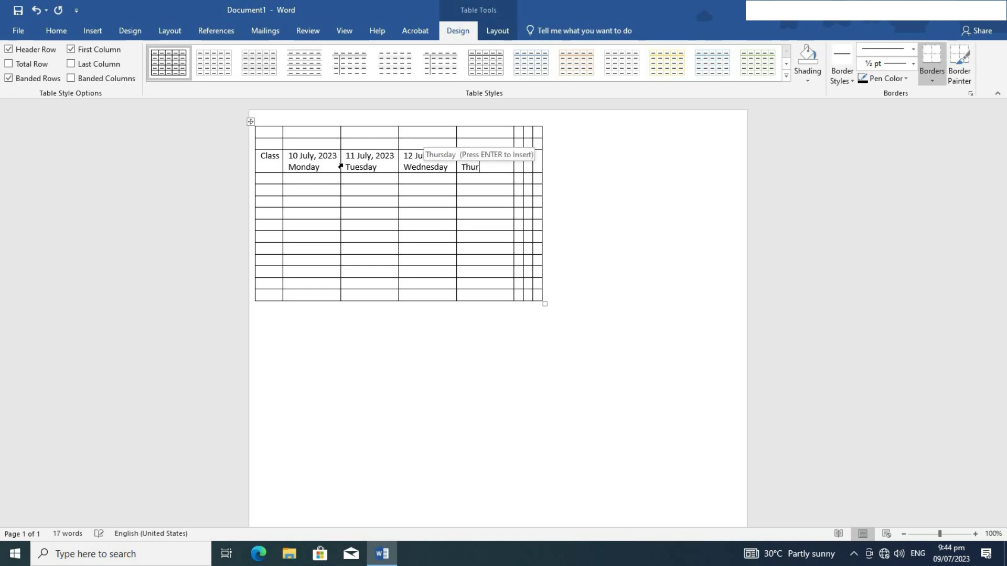
pyautogui.press('Return')
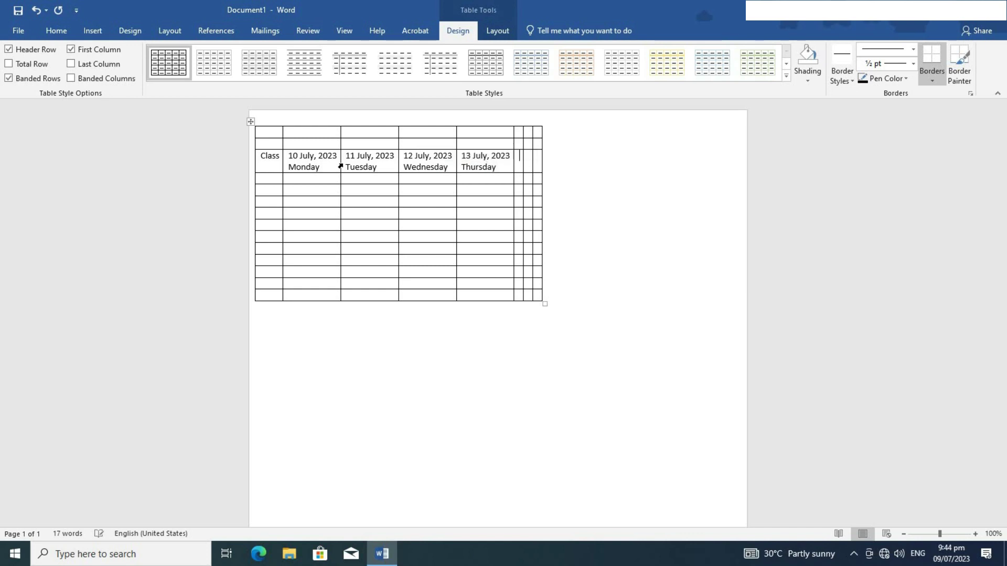
# Enter "14 July, 2023" with "Friday" below it as the sixth column's heading.
pyautogui.write('14 July, 20')
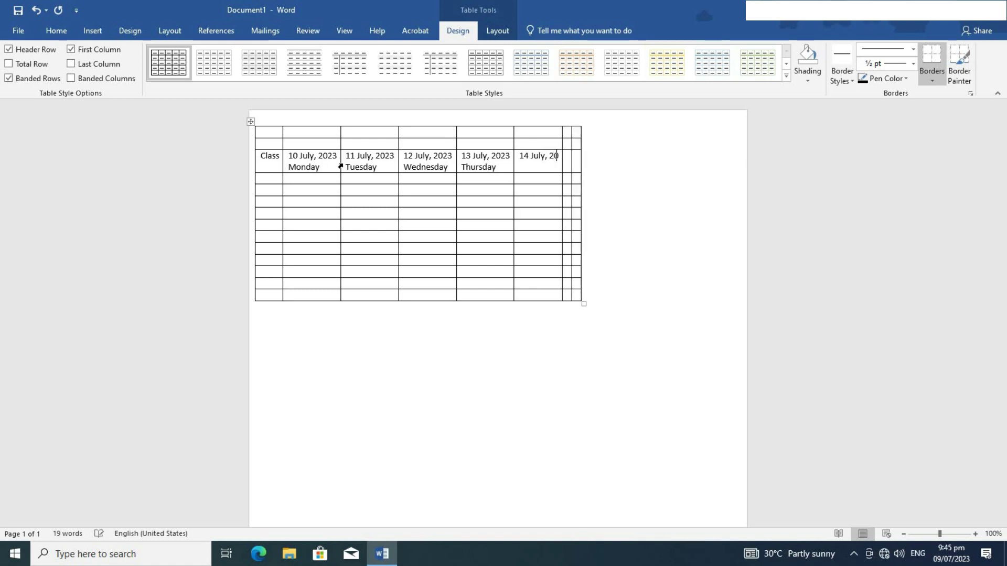
pyautogui.write('23 Fri')
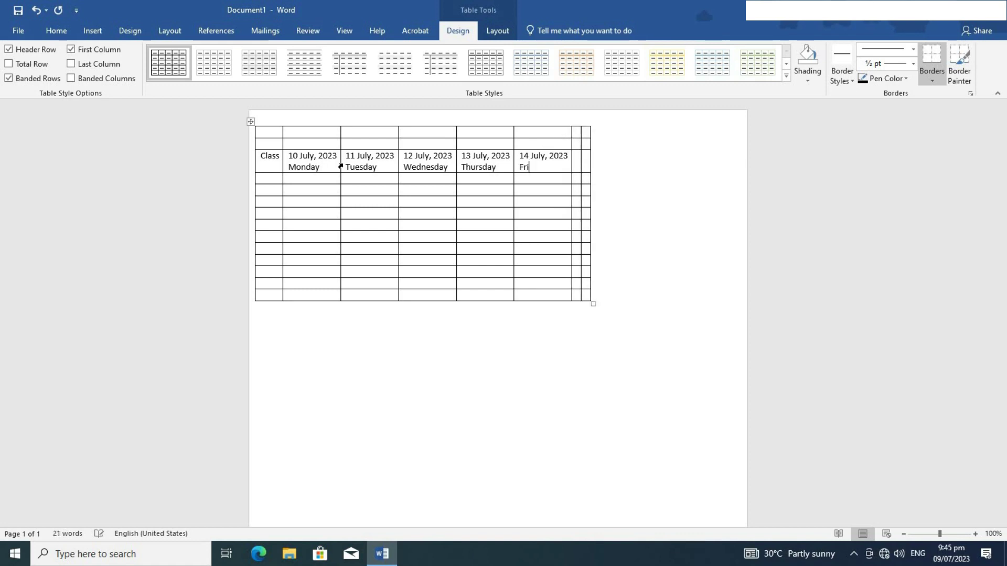
pyautogui.write('d')
pyautogui.press('Return')
# Enter "15 July, 2023" with "Saturday" below it as the seventh column's heading.
pyautogui.write('15')
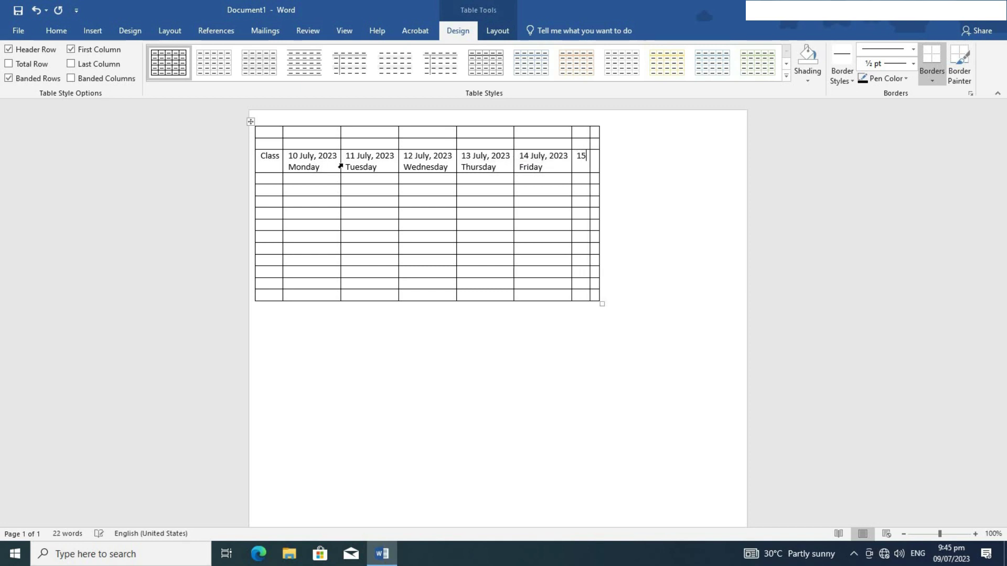
pyautogui.write(' July')
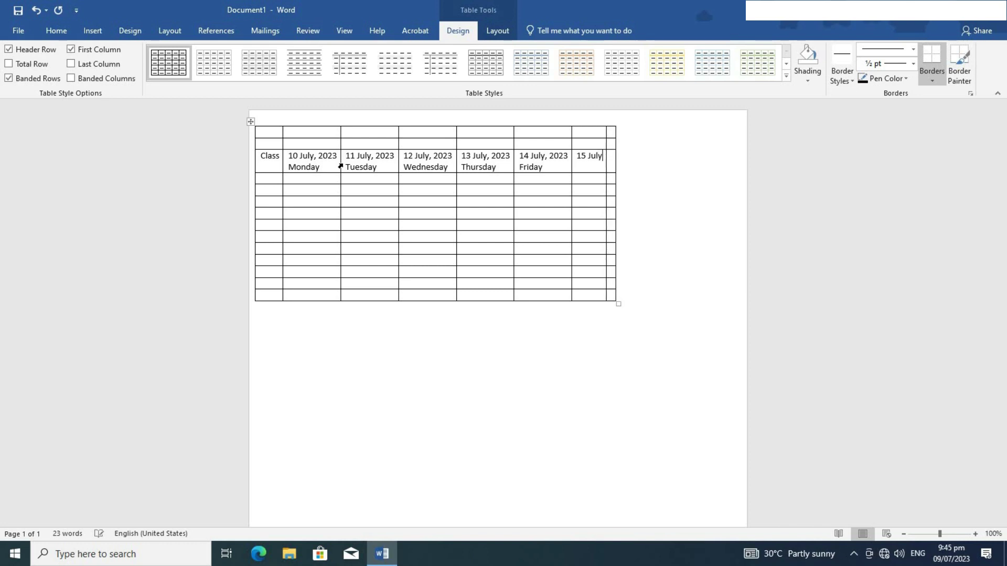
pyautogui.write(', 2023')
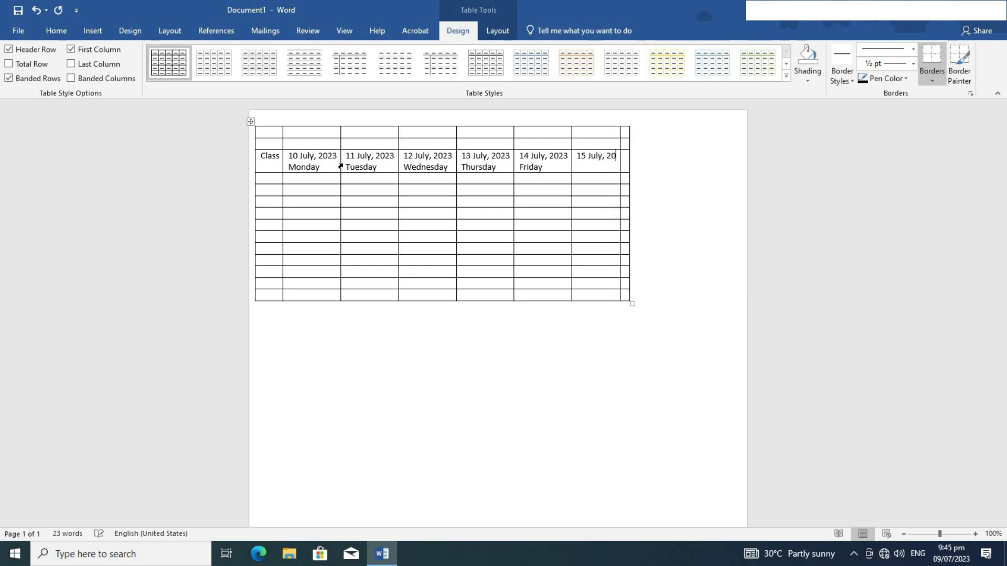
pyautogui.press('Return')
pyautogui.write('Satu')
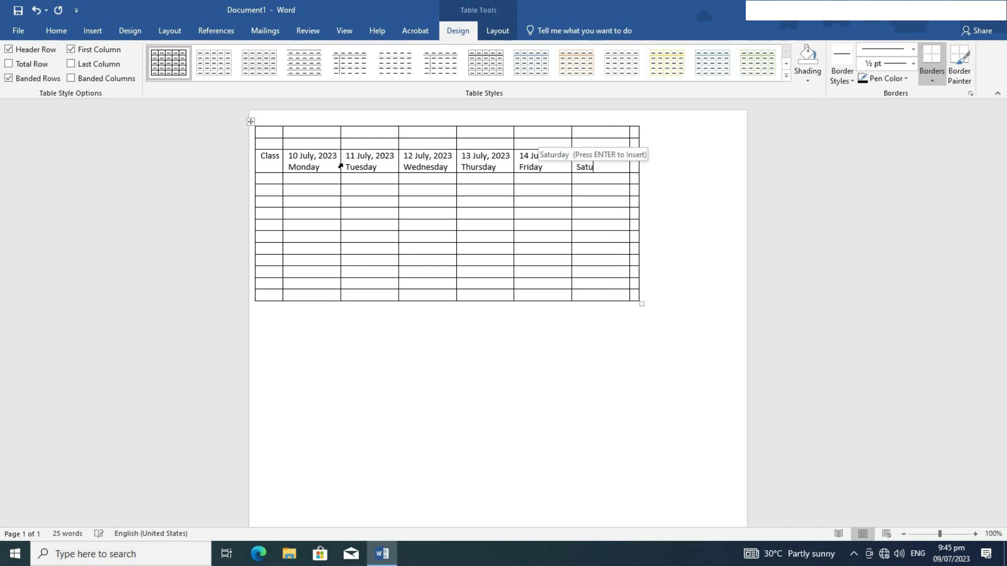
pyautogui.press('Return')
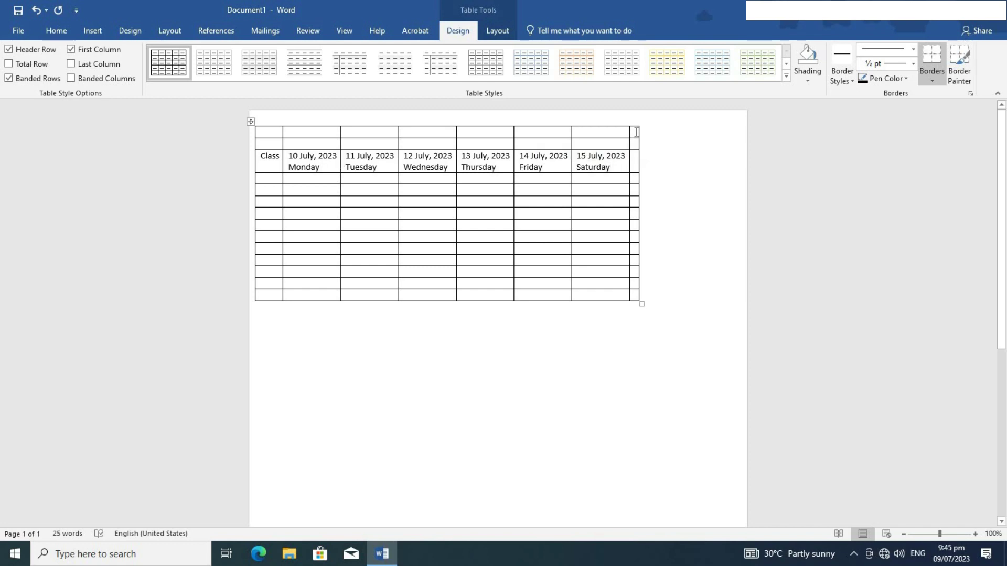
# Delete the empty last column of the table, after the Saturday column.
pyautogui.moveTo(641, 168); pyautogui.dragTo(641, 295)
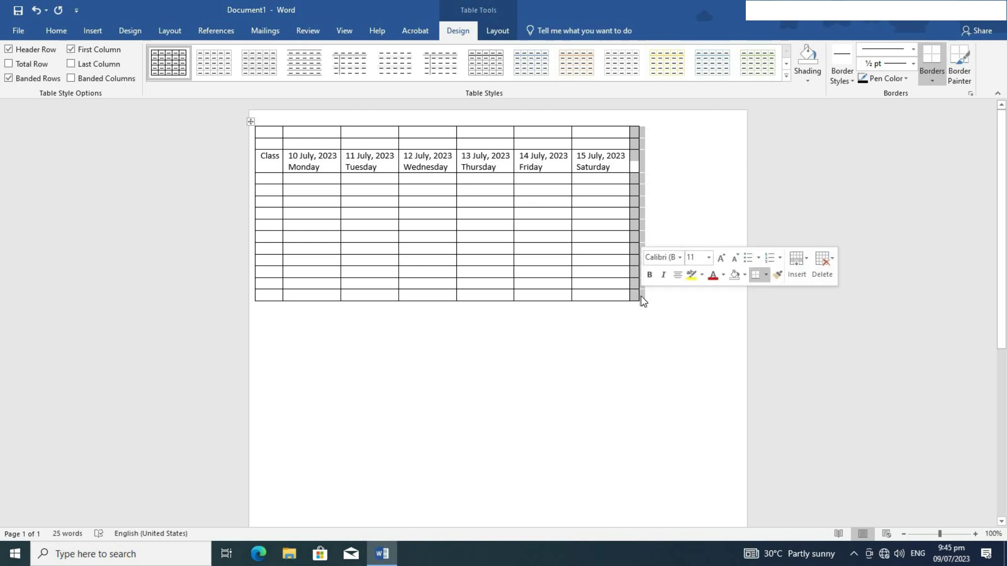
pyautogui.rightClick(633, 134)
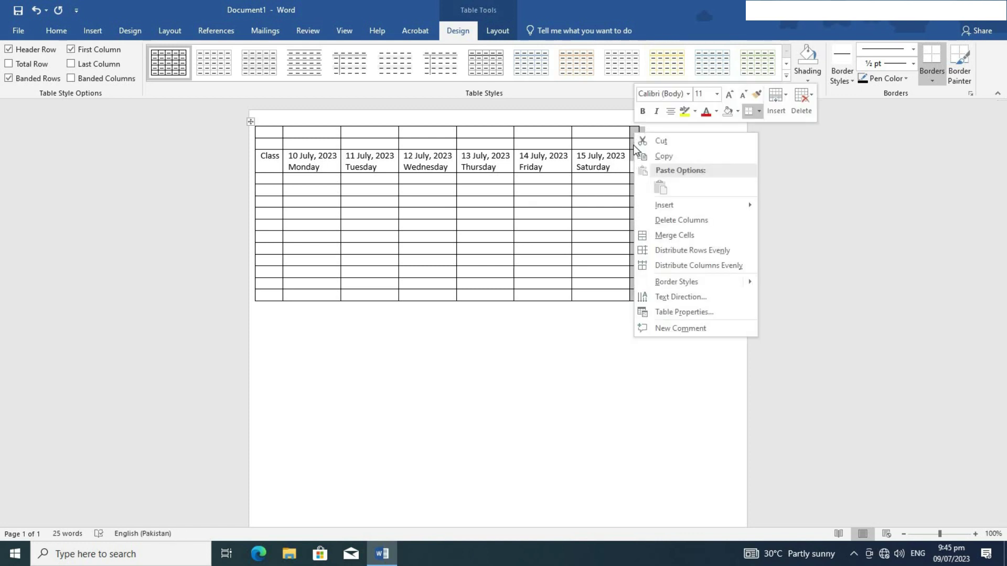
pyautogui.click(681, 220)
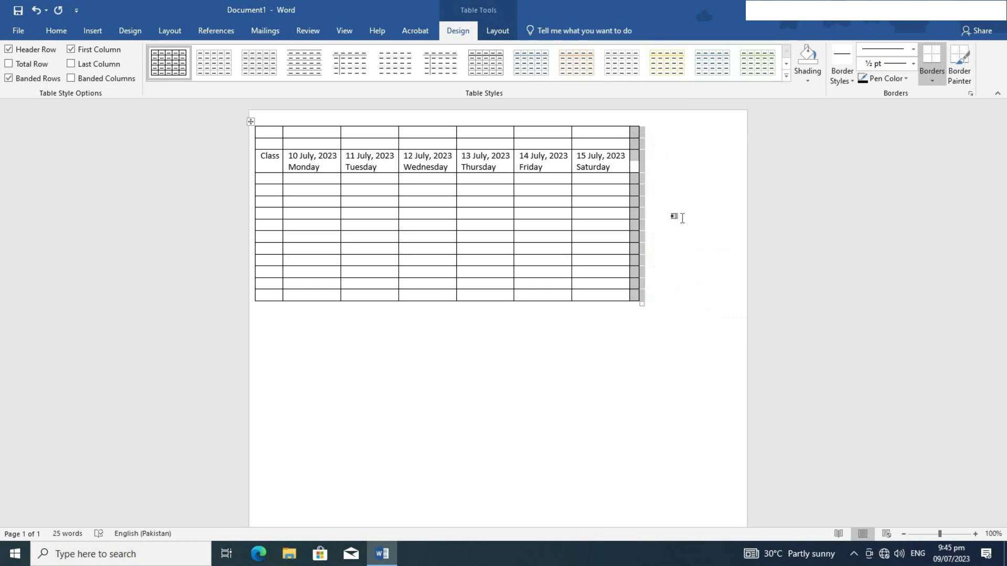
# Fill the Class column below its heading with 5th, 4th, 3rd, 2nd, 1st, K G and Nursery, one per row.
pyautogui.write('5th')
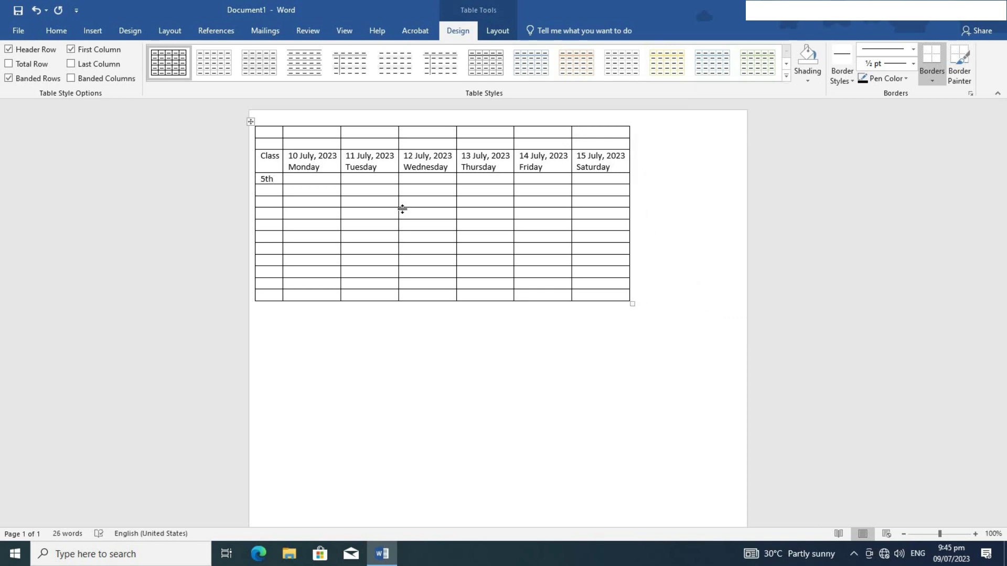
pyautogui.press('Down')
pyautogui.write('4t')
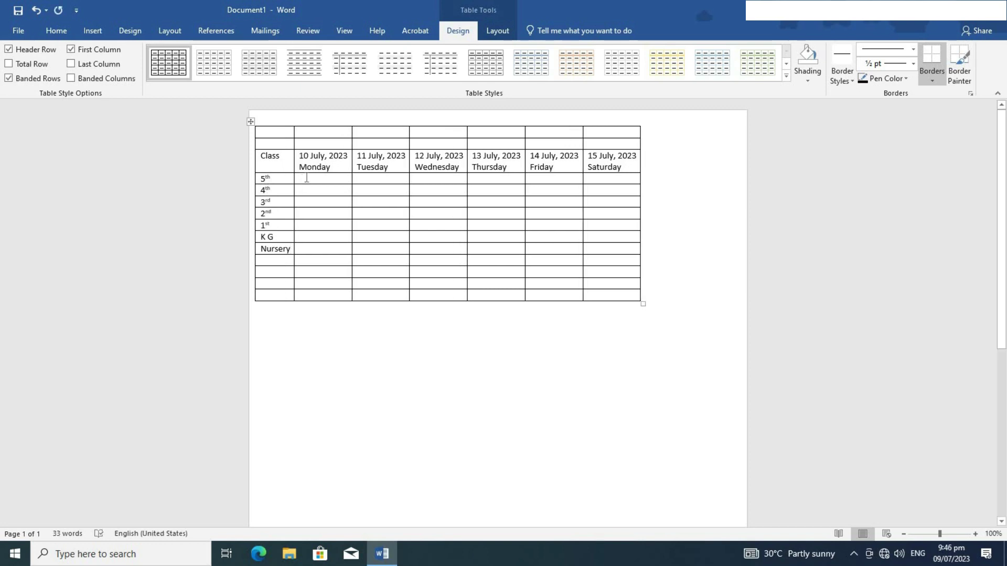
# Enter English under Monday and Science under Tuesday in the 5th class row.
pyautogui.click(423, 189)
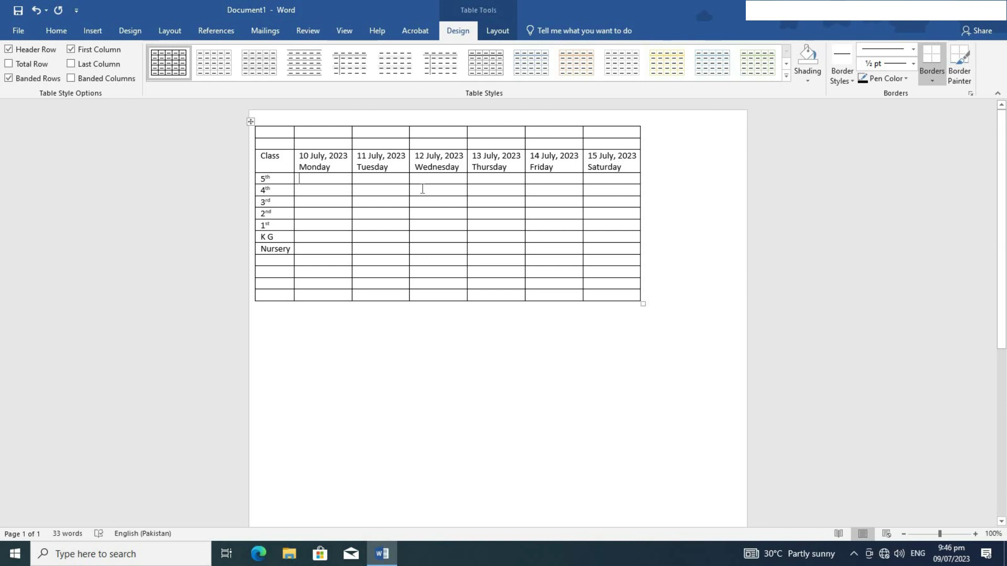
pyautogui.write('English')
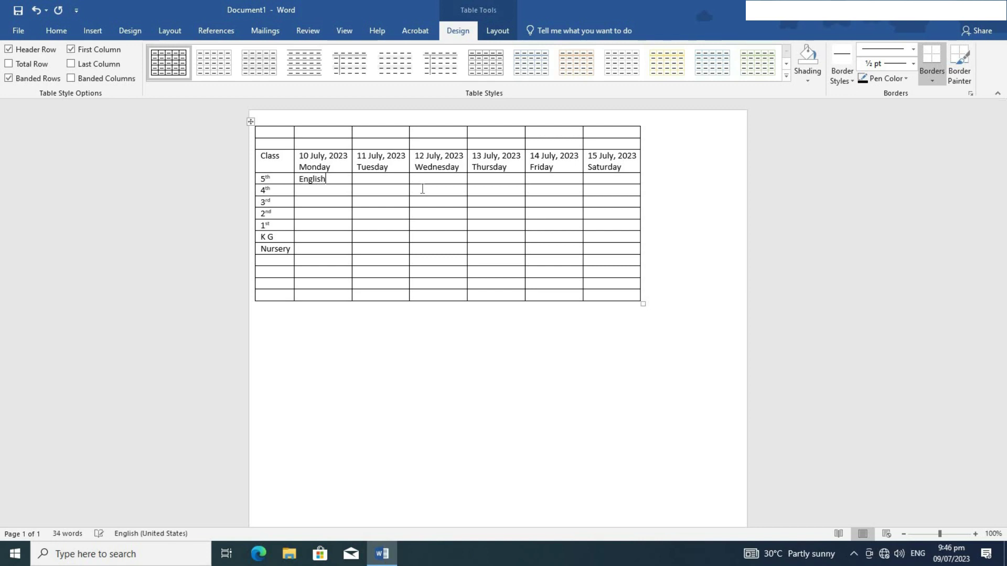
pyautogui.press('Tab')
pyautogui.write('Science')
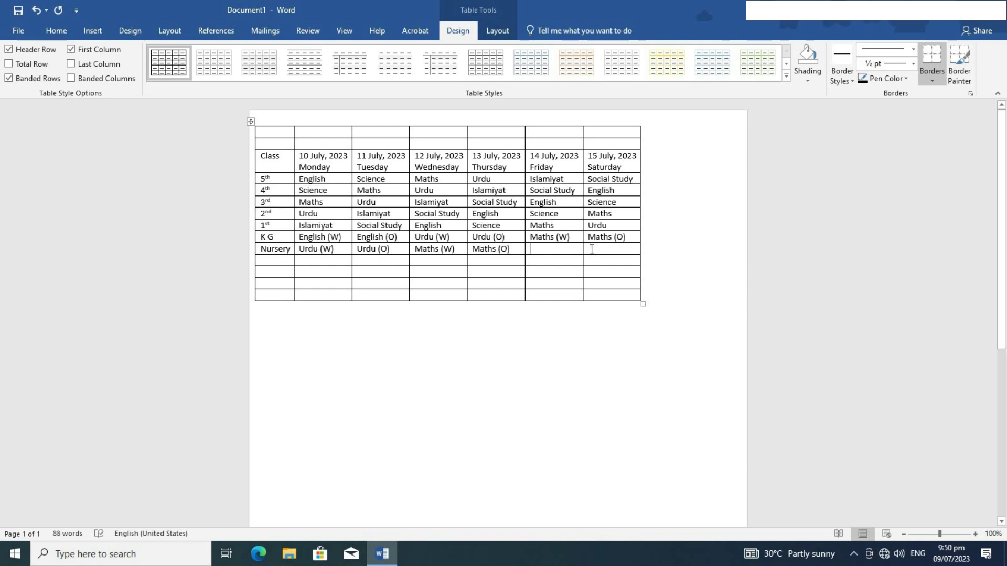
# Enter English (W) under Friday and English (O) under Saturday in the Nursery row.
pyautogui.write('English ')
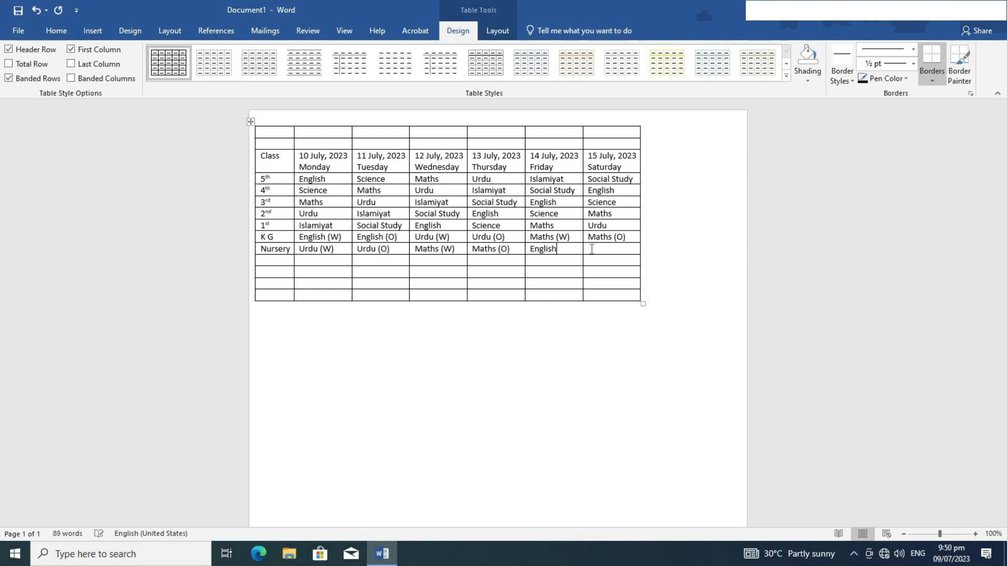
pyautogui.write('(W)')
pyautogui.click(591, 249)
pyautogui.write('English (O)')
# Merge each of the two empty rows above the column headings into a single full-width cell.
pyautogui.moveTo(275, 134); pyautogui.dragTo(583, 132)
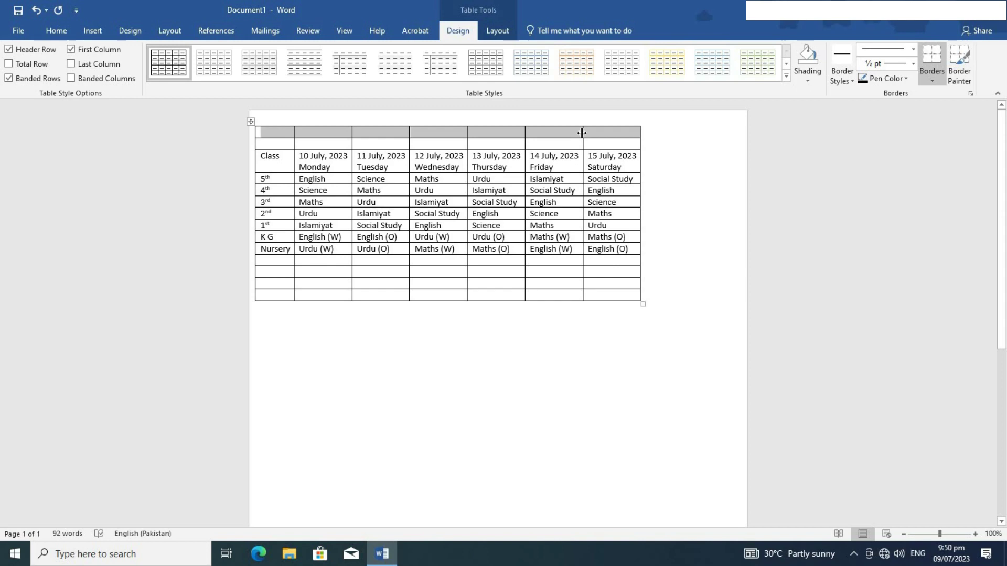
pyautogui.click(500, 30)
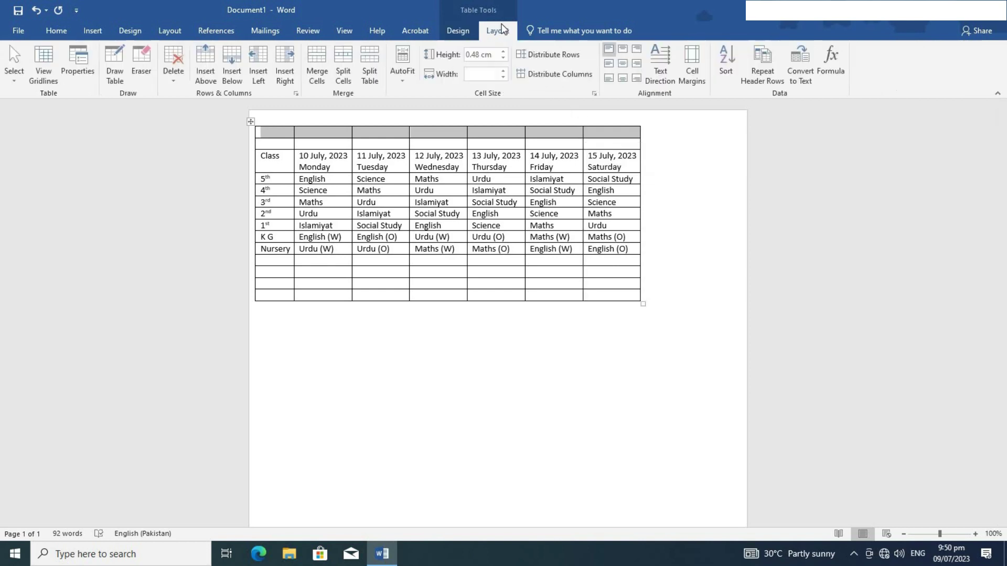
pyautogui.click(317, 77)
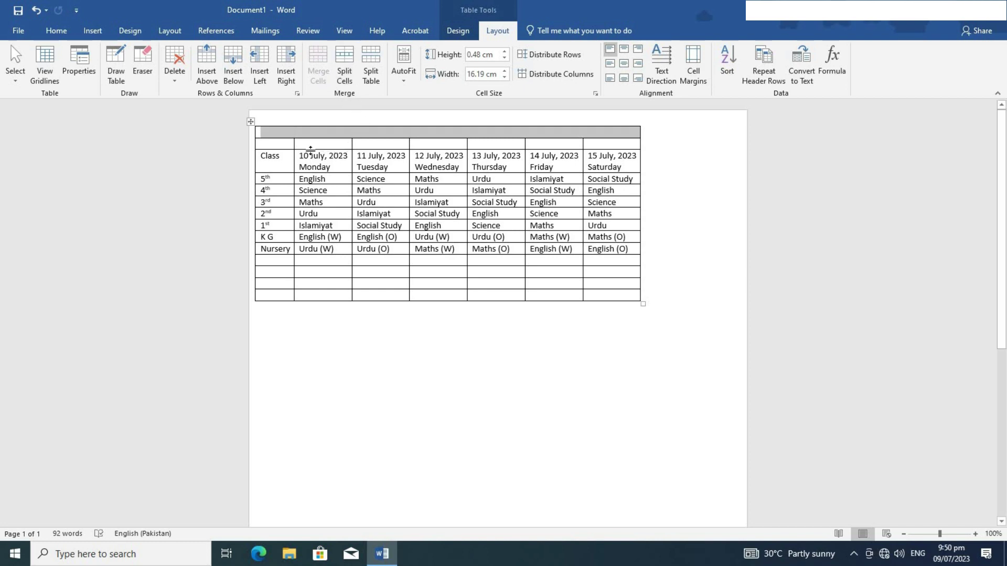
pyautogui.moveTo(289, 144); pyautogui.dragTo(598, 140)
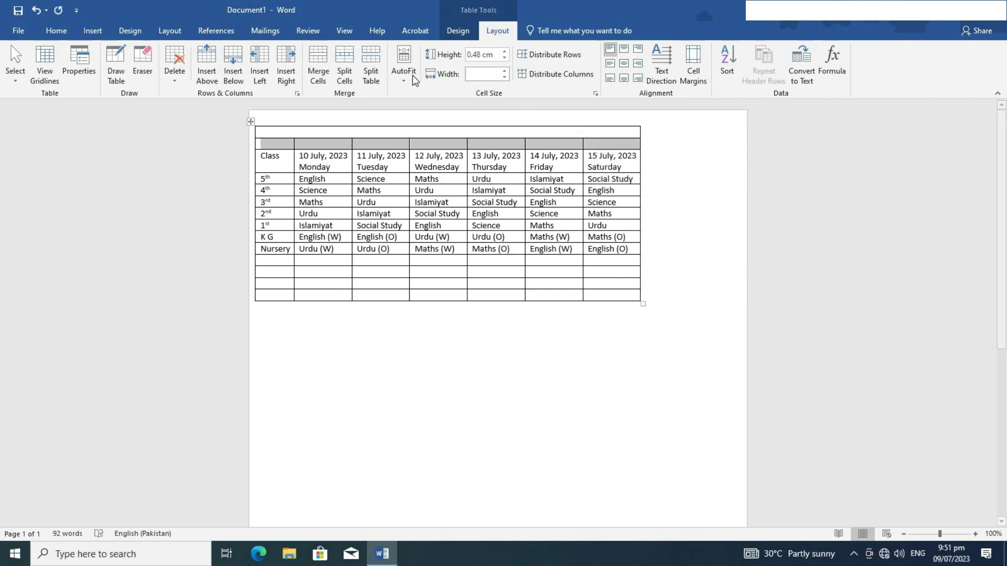
pyautogui.click(317, 74)
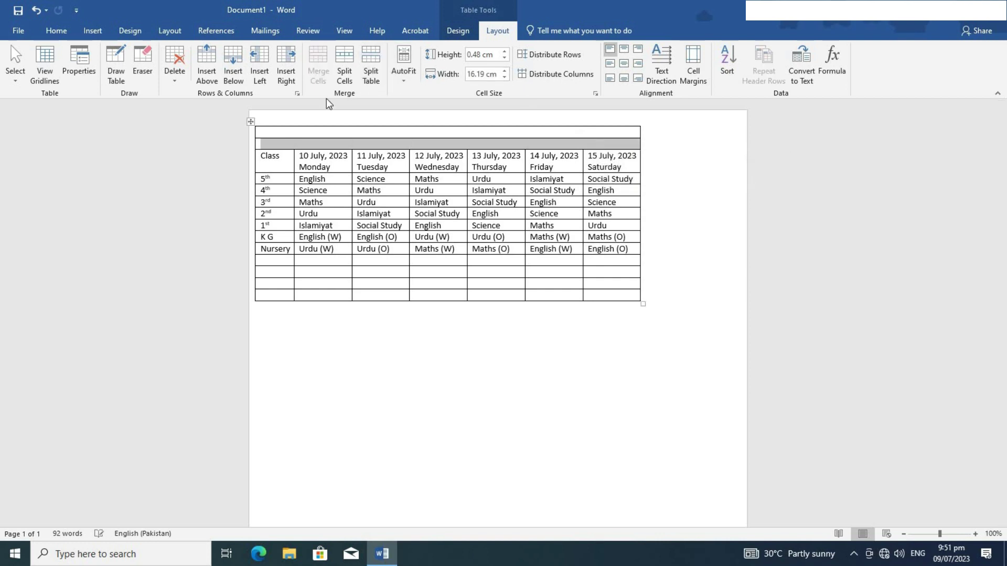
# Centre the contents of all table cells both horizontally and vertically.
pyautogui.click(523, 132)
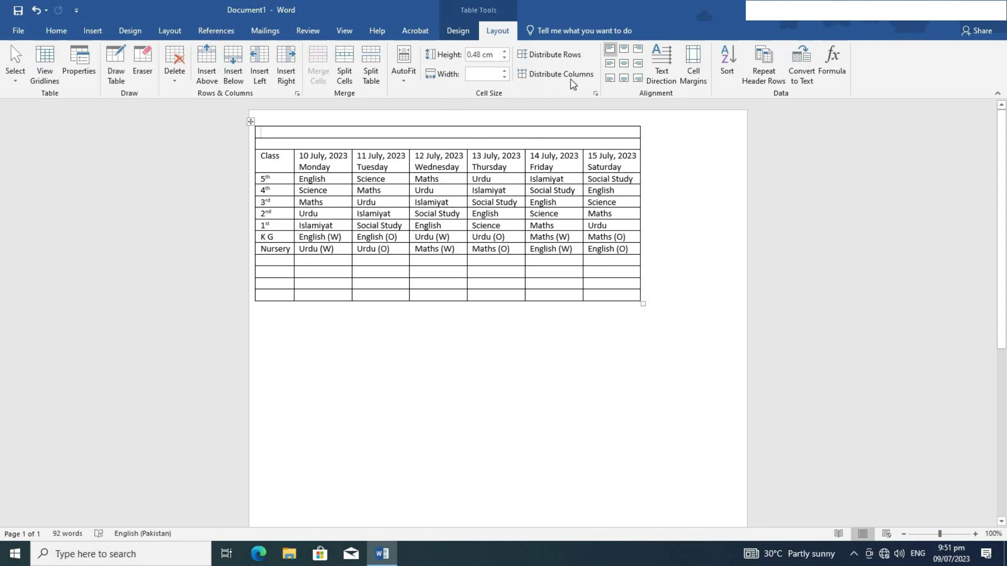
pyautogui.click(250, 123)
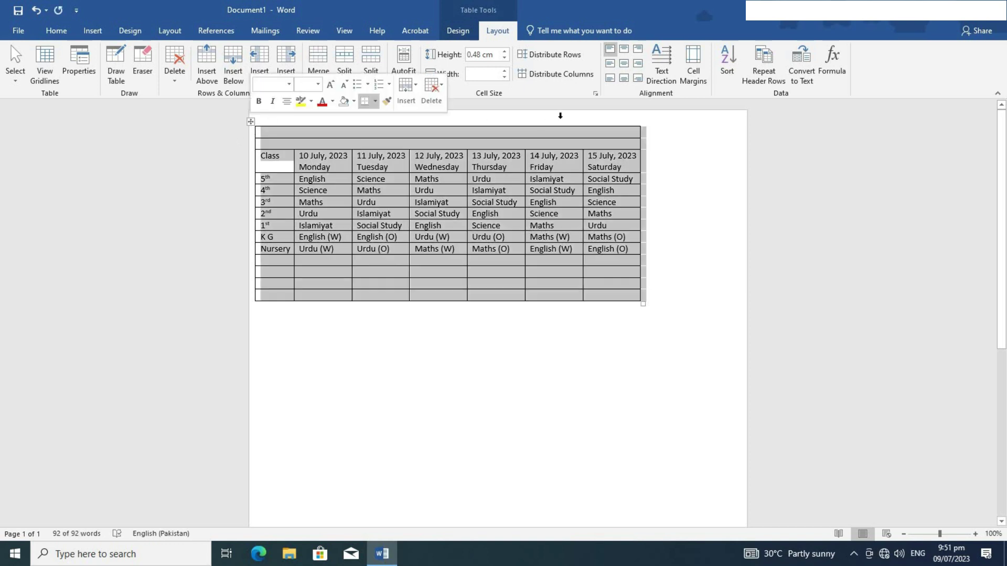
pyautogui.click(628, 62)
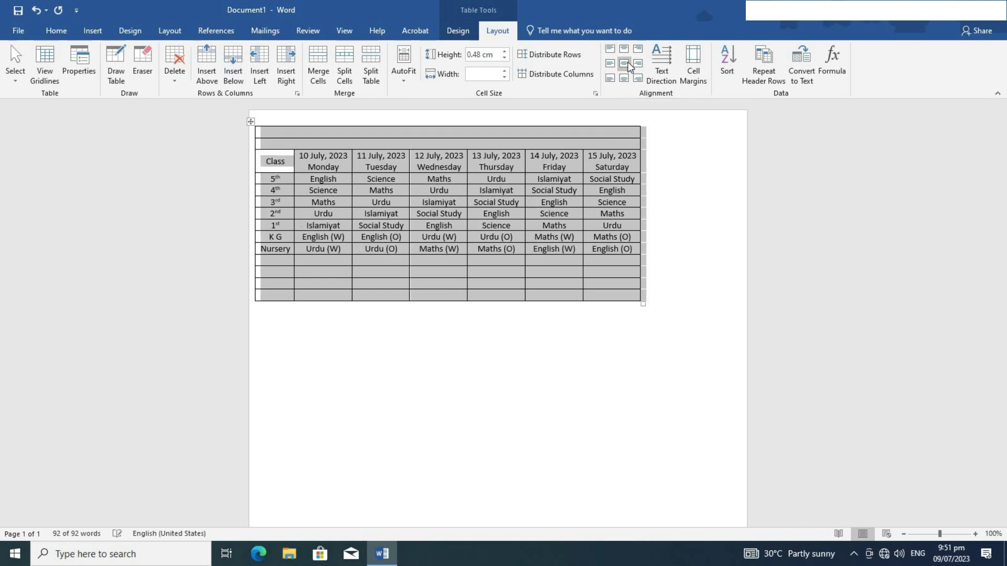
# Enter "SCHOOL NAME" in the first merged row and "DATE SHEET FOR 2nd TERM EXAM 2023" in the second.
pyautogui.click(466, 131)
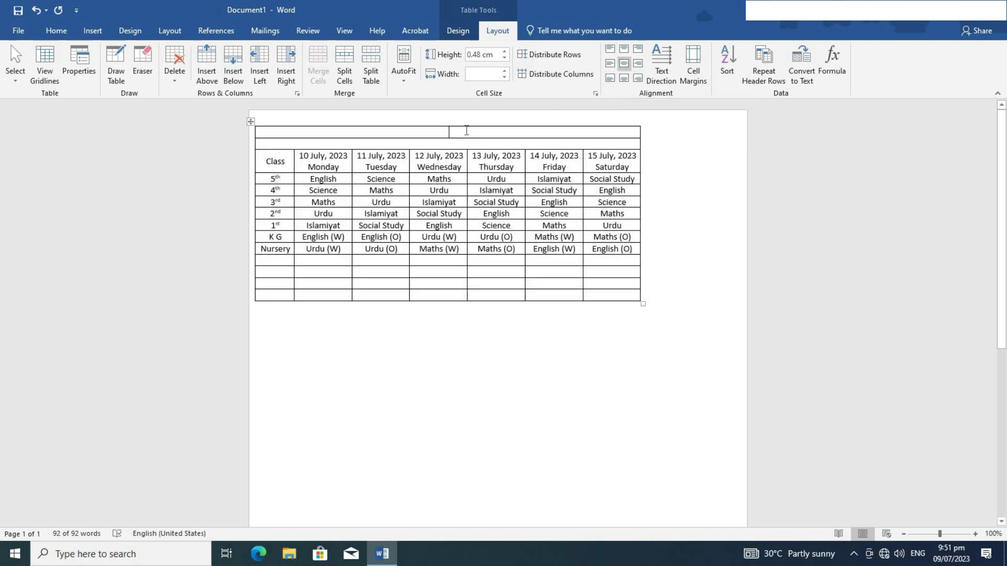
pyautogui.write('S')
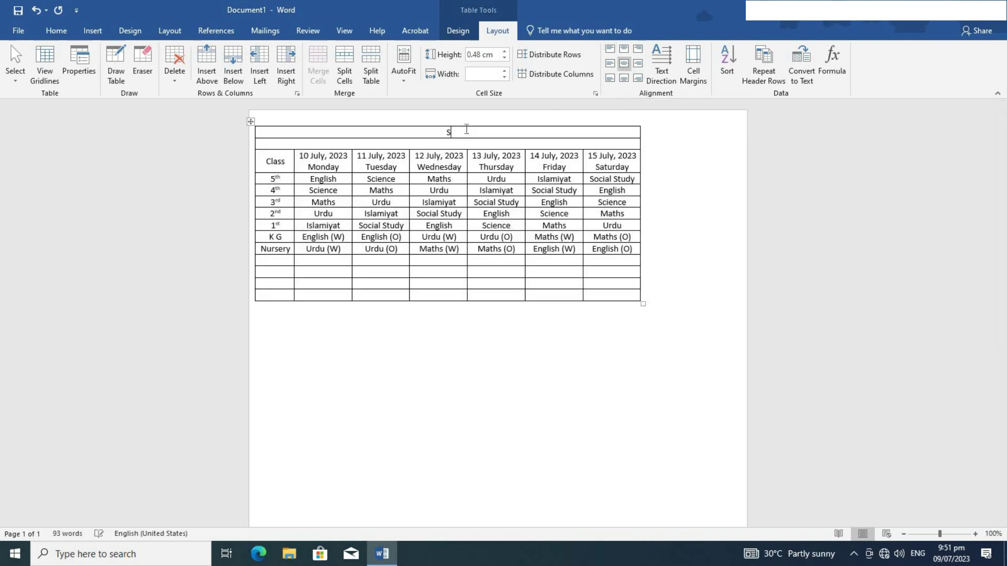
pyautogui.write('CHOOL NAME')
pyautogui.click(474, 143)
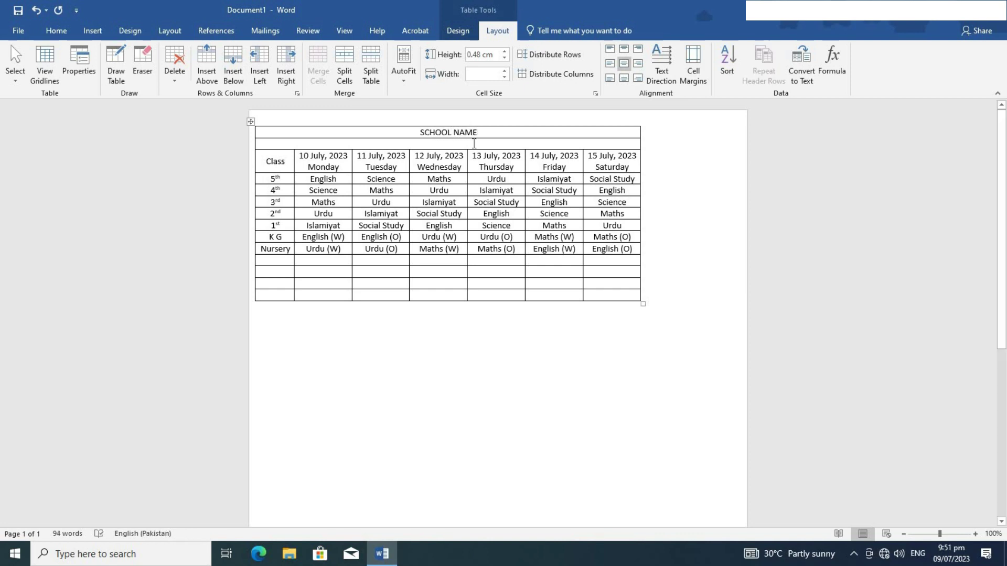
pyautogui.write('DATE')
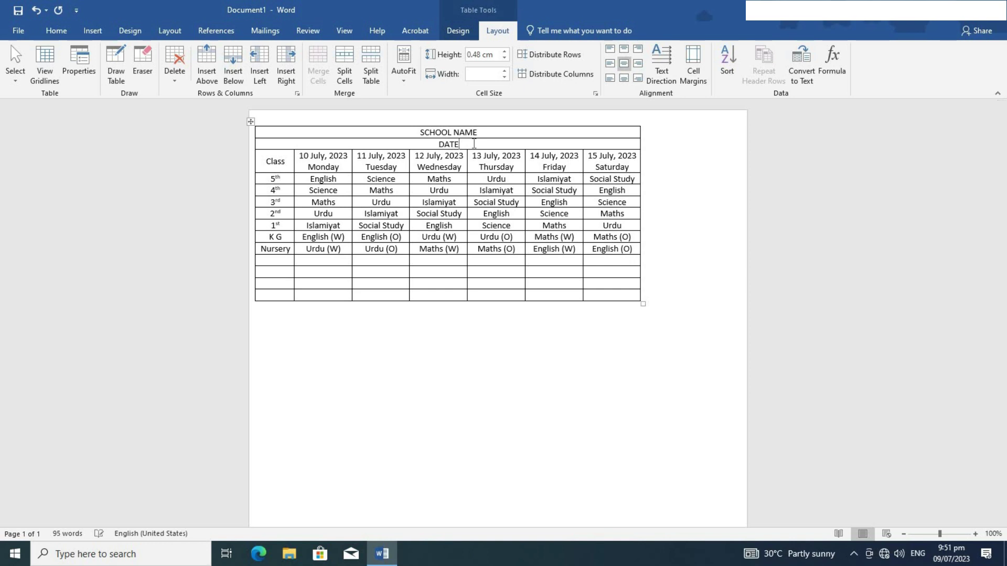
pyautogui.write(' SHEET FOR 2nd TERM EXAM 2023')
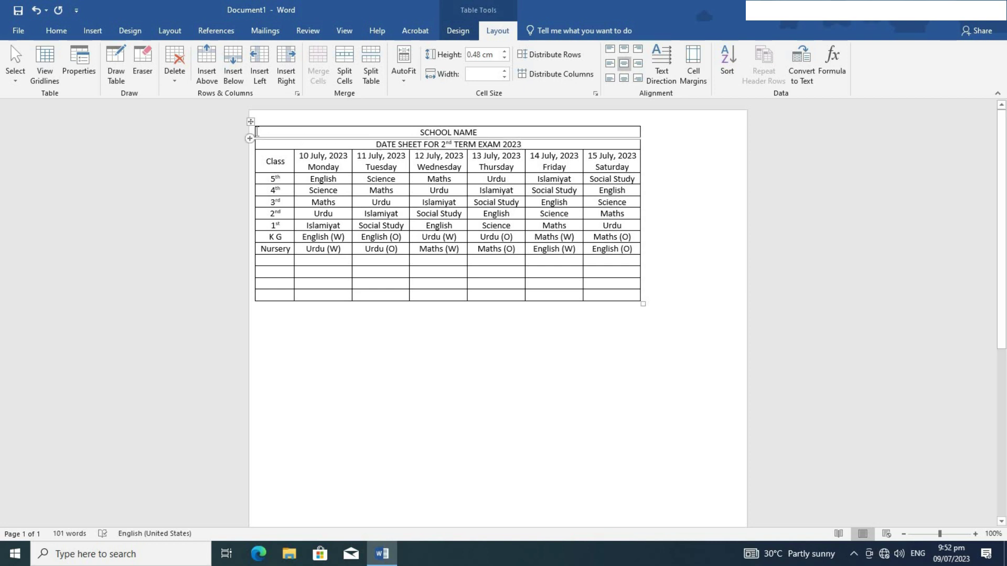
# Format the SCHOOL NAME title row in Arial Black at size 28.
pyautogui.click(255, 133)
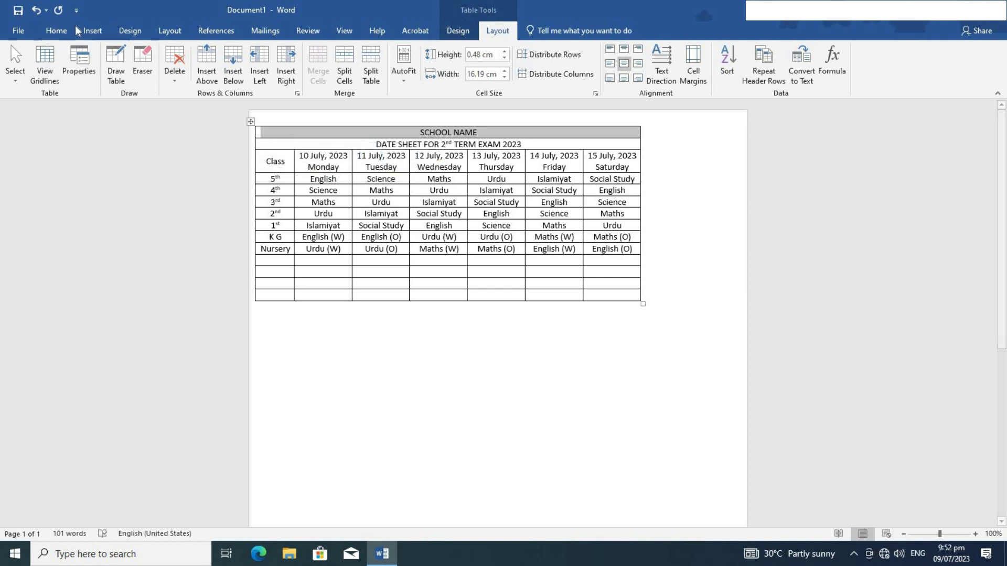
pyautogui.click(58, 28)
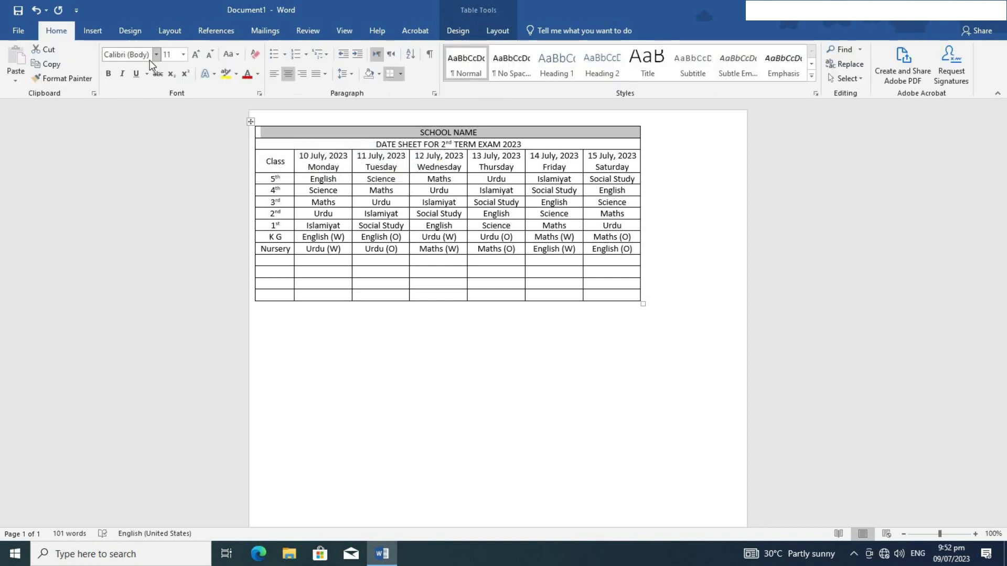
pyautogui.click(196, 54)
pyautogui.click(196, 54)
pyautogui.click(195, 54)
pyautogui.click(195, 54)
pyautogui.click(195, 54)
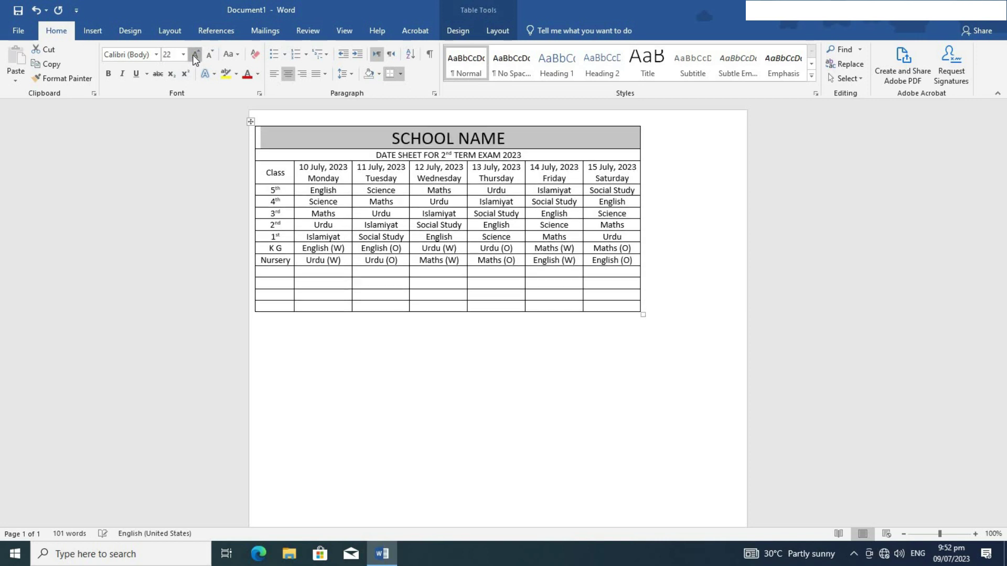
pyautogui.click(195, 54)
pyautogui.click(195, 54)
pyautogui.click(155, 55)
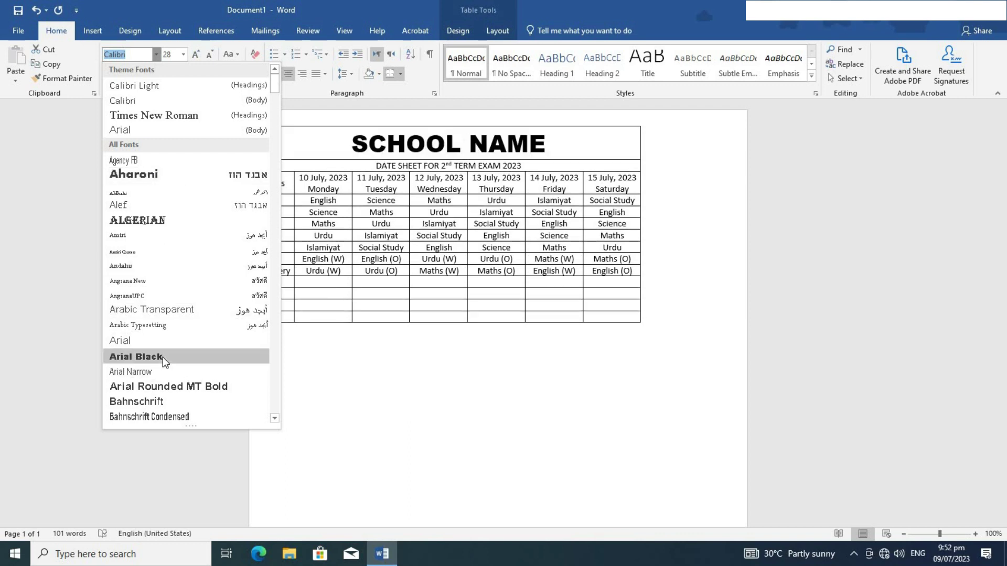
pyautogui.press('Escape')
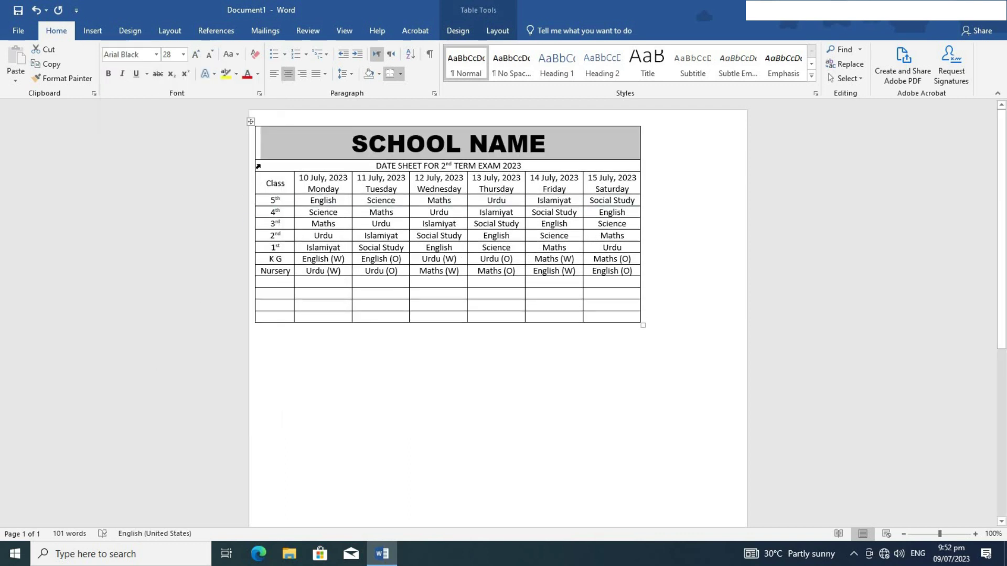
# Format the date sheet subtitle row in Times New Roman at size 16.
pyautogui.click(258, 166)
pyautogui.click(200, 59)
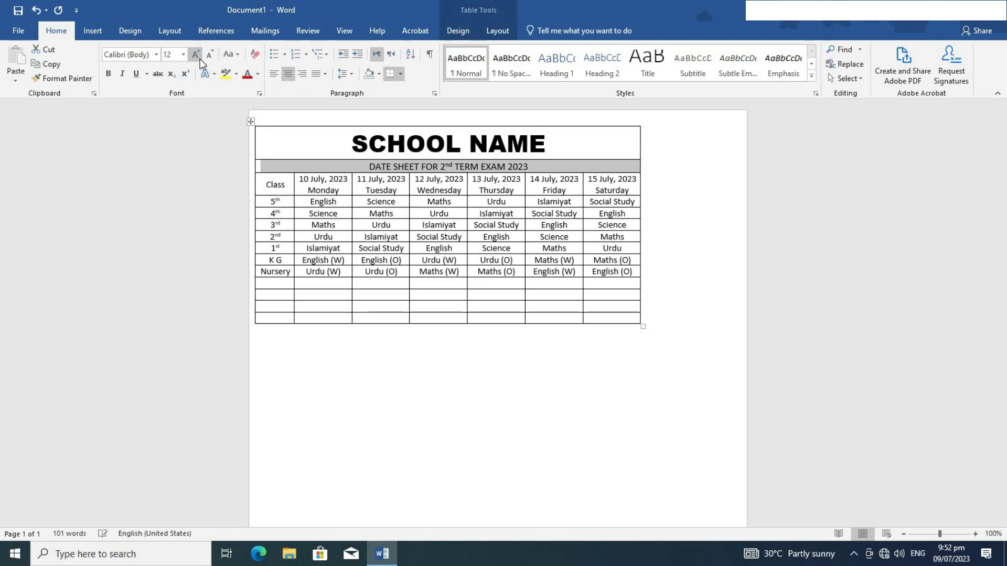
pyautogui.click(200, 59)
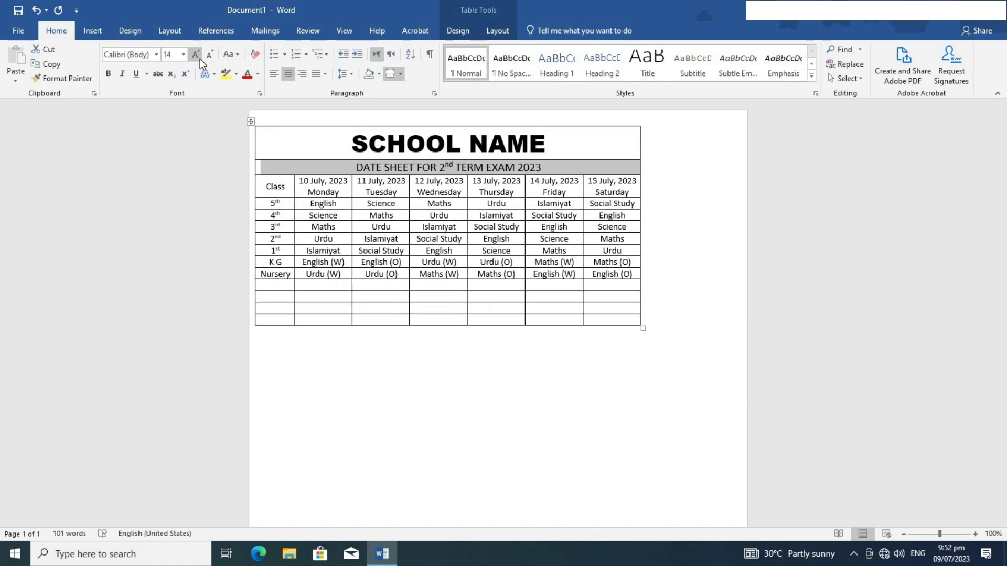
pyautogui.click(200, 59)
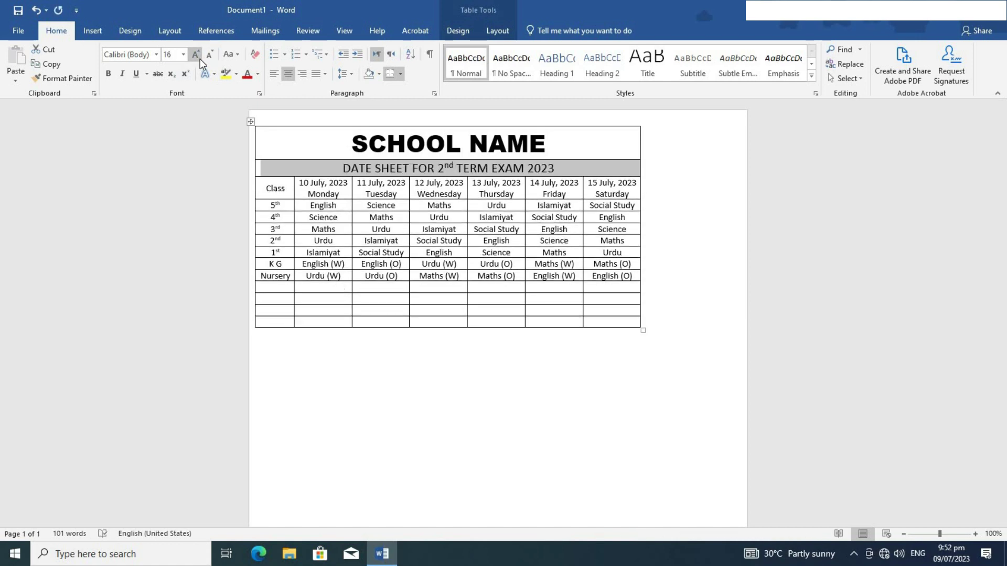
pyautogui.click(157, 55)
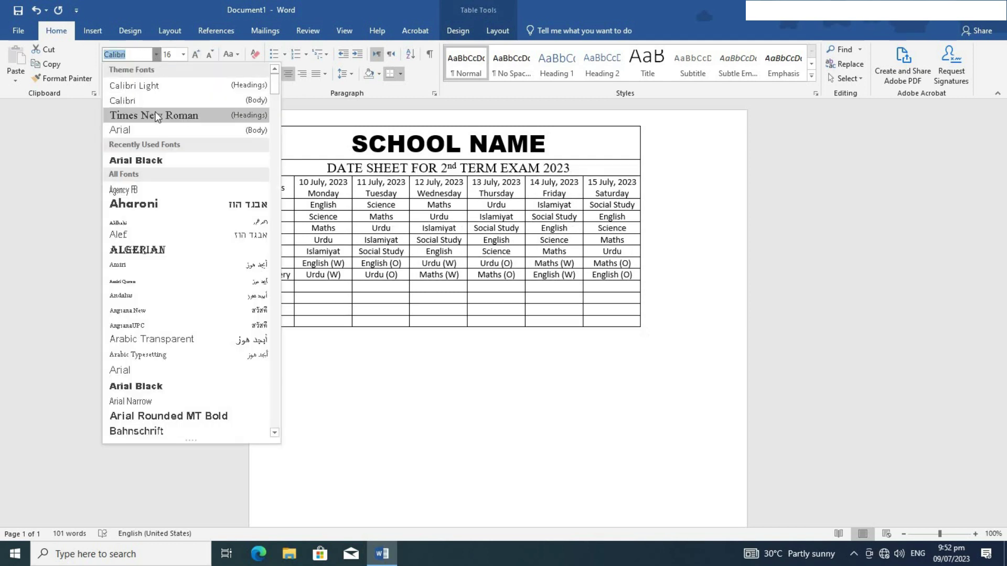
pyautogui.click(155, 115)
pyautogui.click(374, 229)
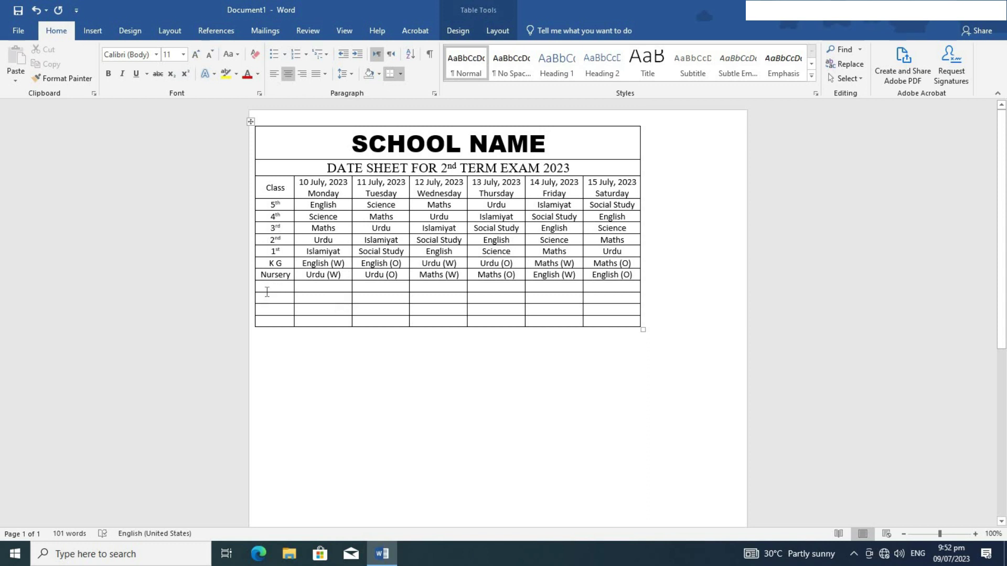
# Merge each of the first two empty rows below Nursery into a single full-width cell.
pyautogui.moveTo(267, 287); pyautogui.dragTo(591, 287)
pyautogui.click(498, 31)
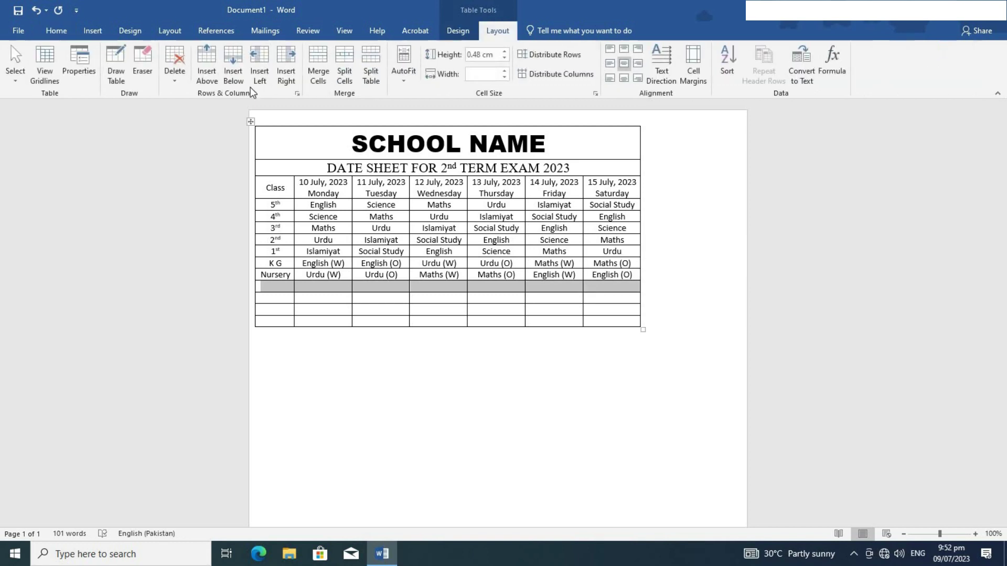
pyautogui.click(314, 69)
pyautogui.moveTo(321, 298); pyautogui.dragTo(599, 299)
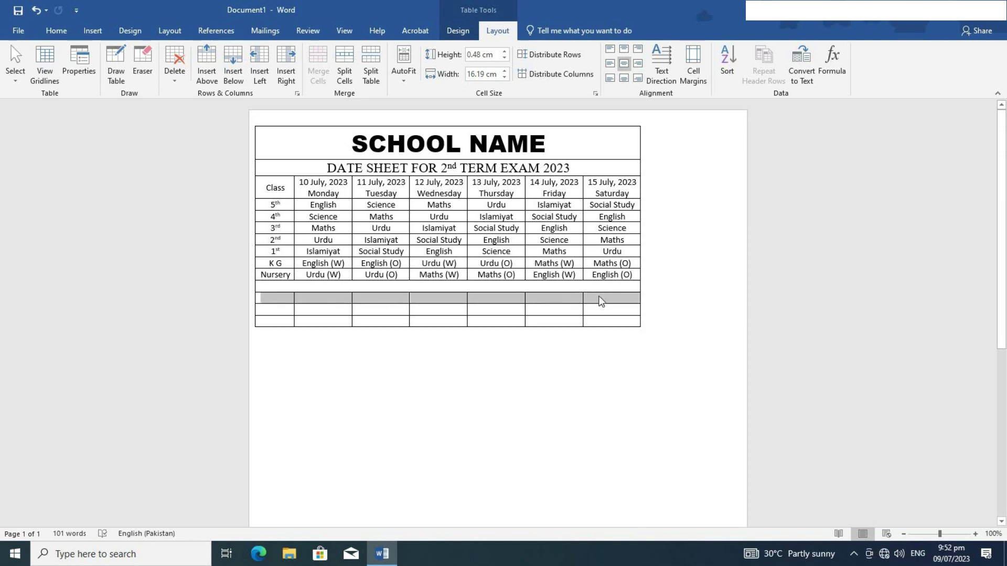
pyautogui.click(318, 71)
# Delete the two unmerged empty rows at the end of the table as entire rows.
pyautogui.moveTo(276, 309); pyautogui.dragTo(585, 319)
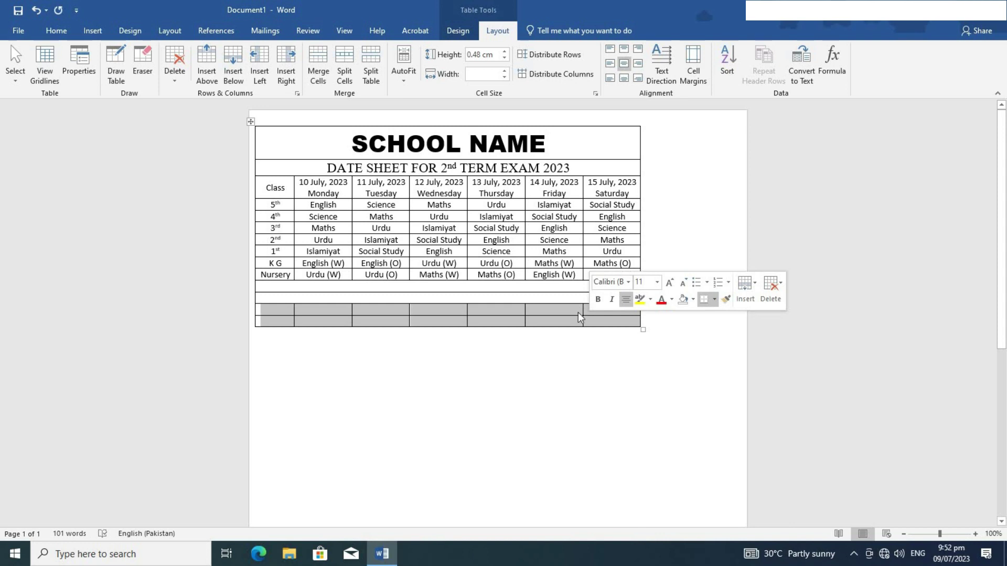
pyautogui.rightClick(570, 312)
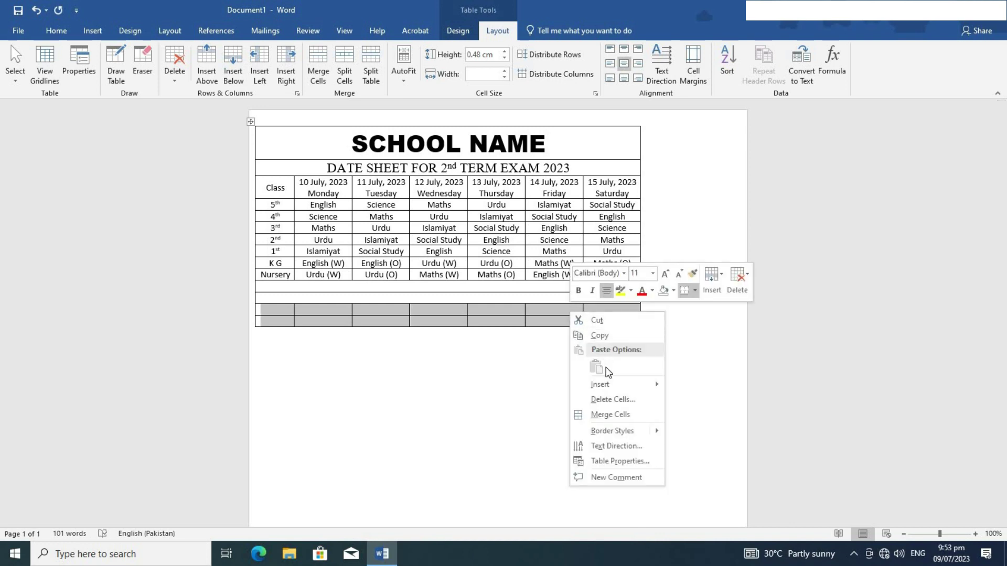
pyautogui.click(613, 403)
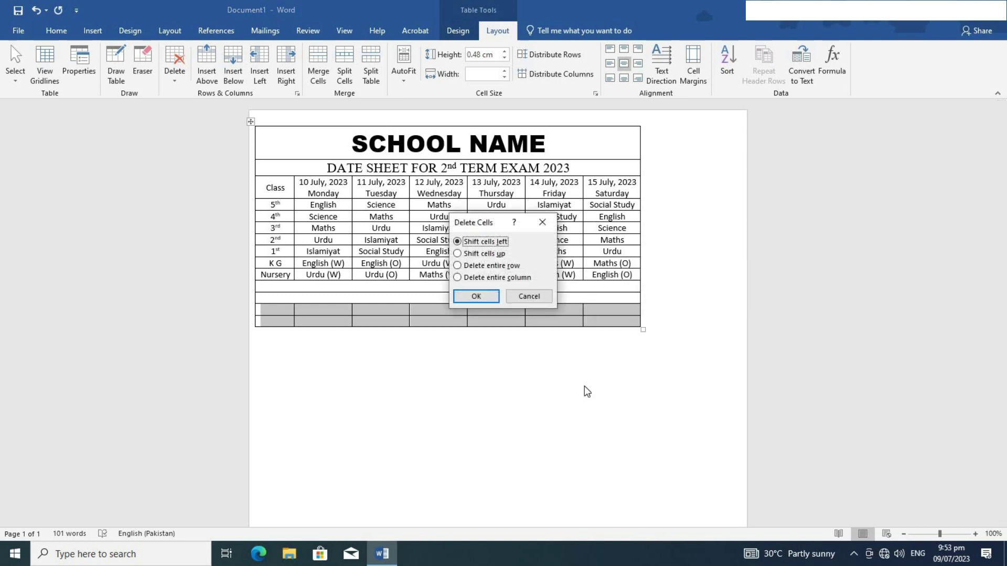
pyautogui.click(466, 267)
pyautogui.click(475, 296)
# Delete the two selected empty rows entirely and paint the left and right borders of the blank row below Nursery white.
pyautogui.click(475, 292)
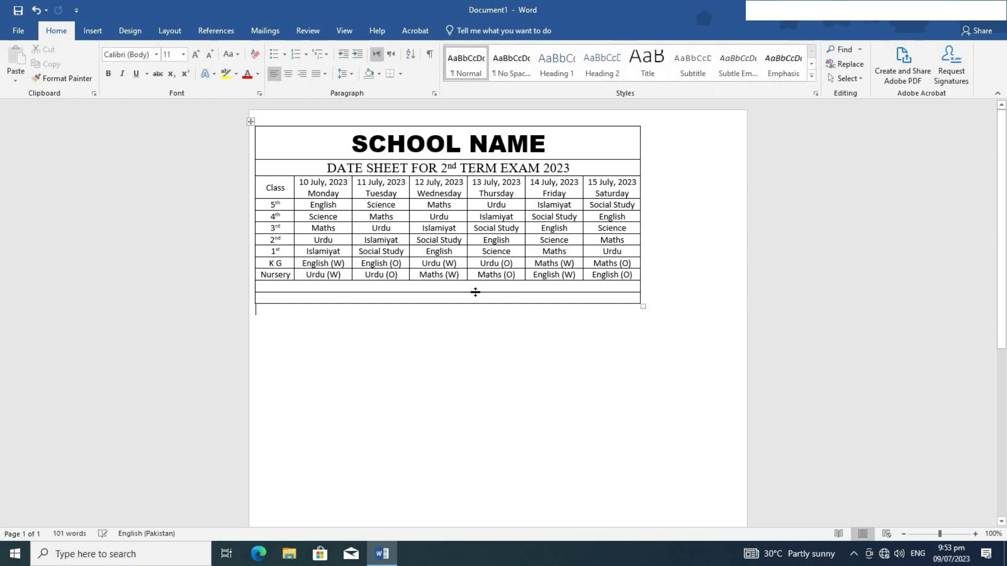
pyautogui.click(458, 30)
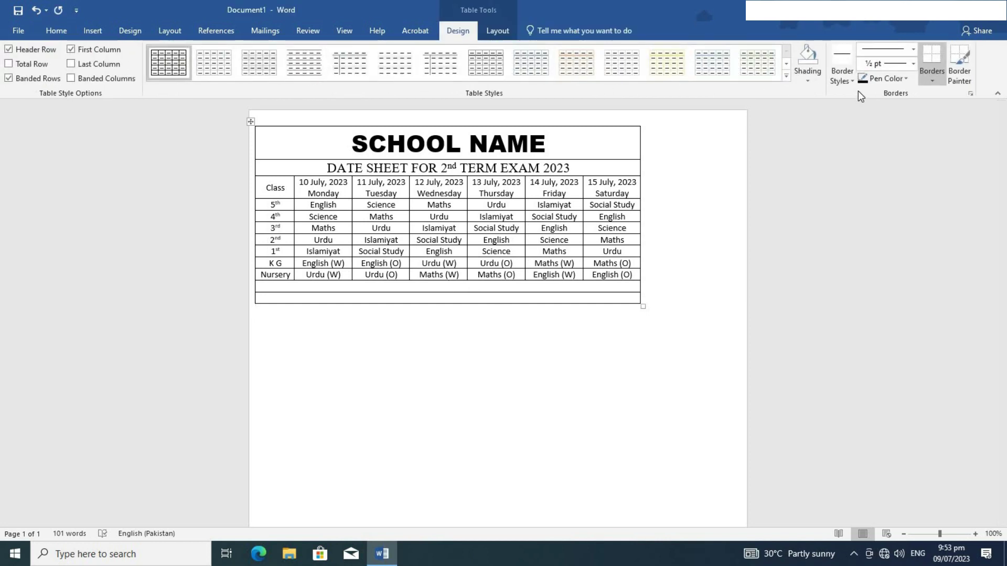
pyautogui.click(903, 84)
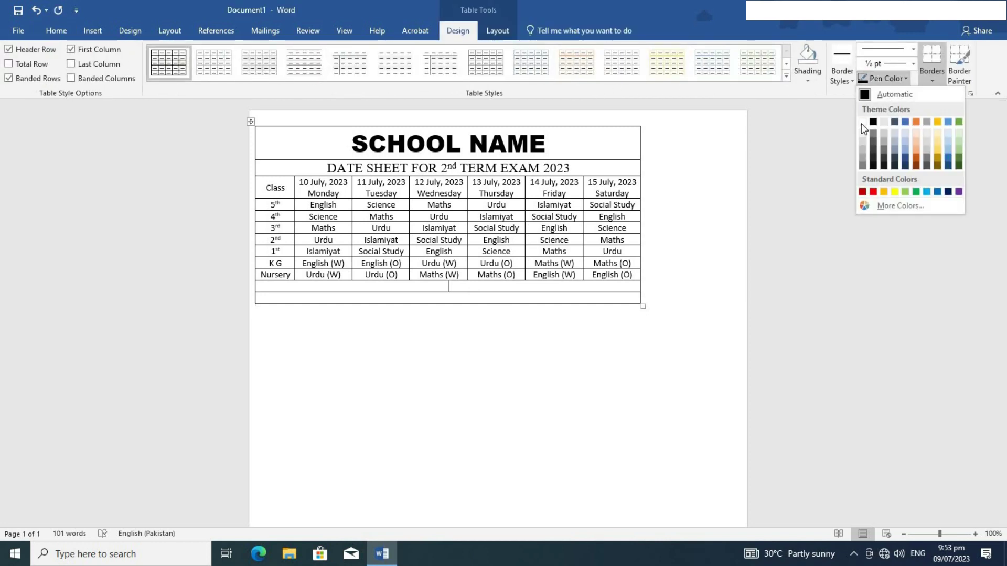
pyautogui.click(861, 124)
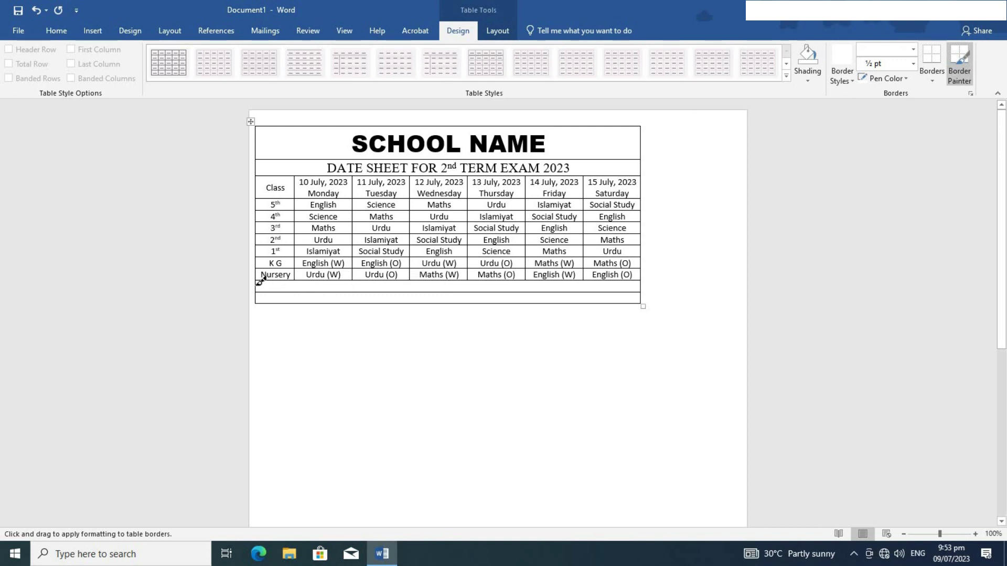
pyautogui.moveTo(258, 284)
pyautogui.mouseDown()
pyautogui.moveTo(447, 274)
pyautogui.moveTo(632, 277)
pyautogui.moveTo(640, 285)
pyautogui.mouseUp()
pyautogui.press('Escape')
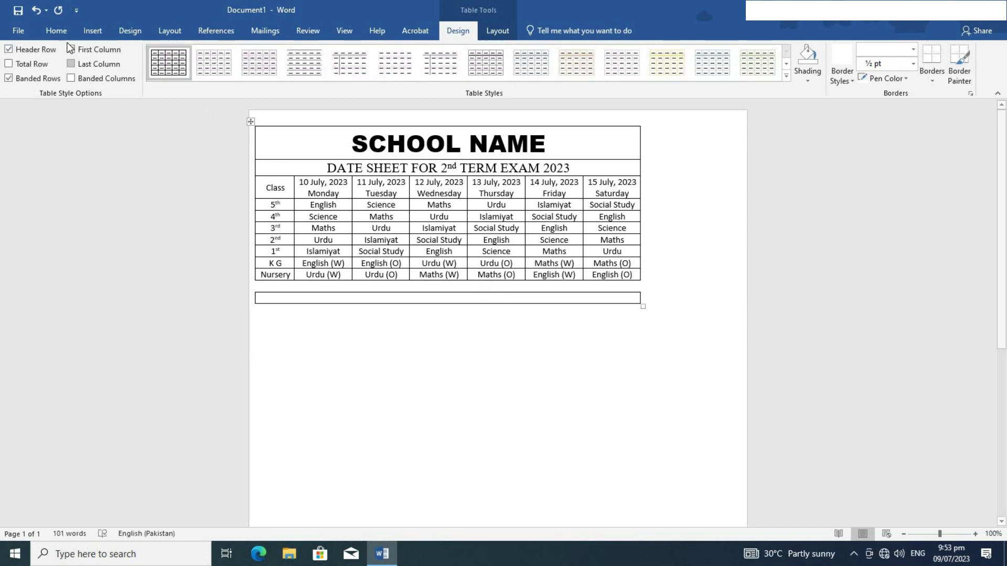
# Set the empty last table row to font size 16 and left-align it.
pyautogui.click(56, 30)
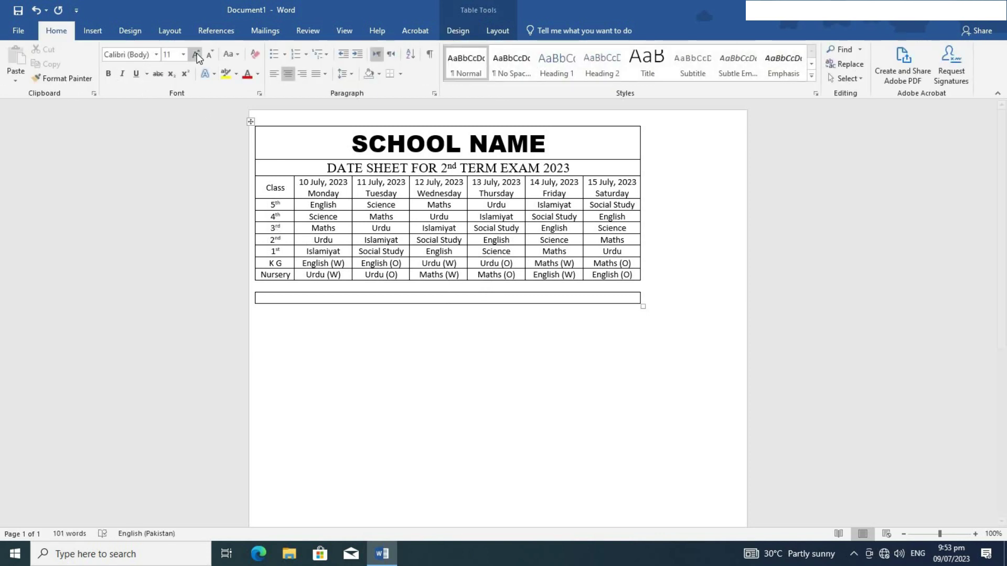
pyautogui.click(197, 54)
pyautogui.click(196, 55)
pyautogui.click(197, 55)
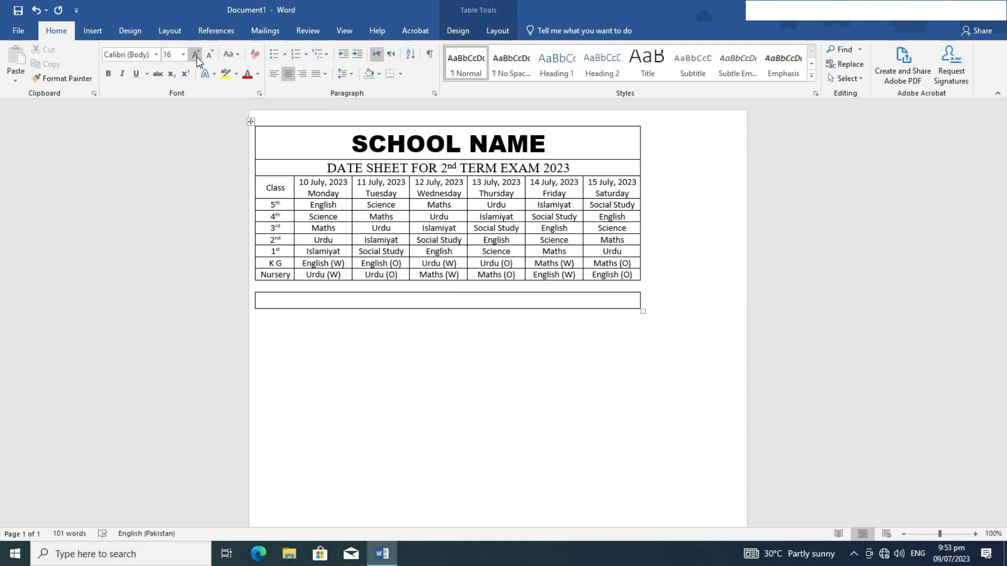
pyautogui.click(274, 74)
# Insert the Wingdings checked-box symbol, character code 254, at the start of the last table row.
pyautogui.click(90, 33)
pyautogui.click(951, 81)
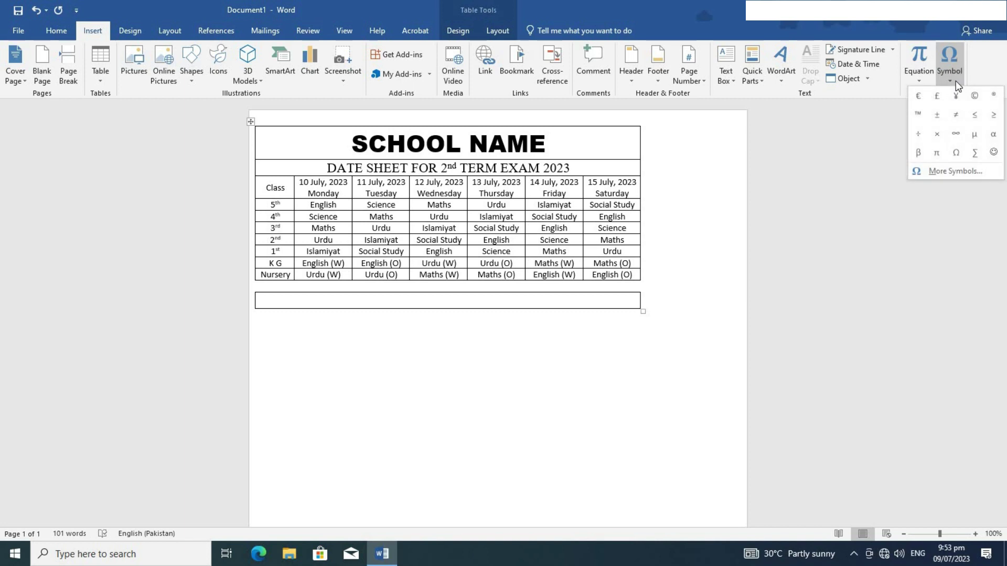
pyautogui.click(955, 171)
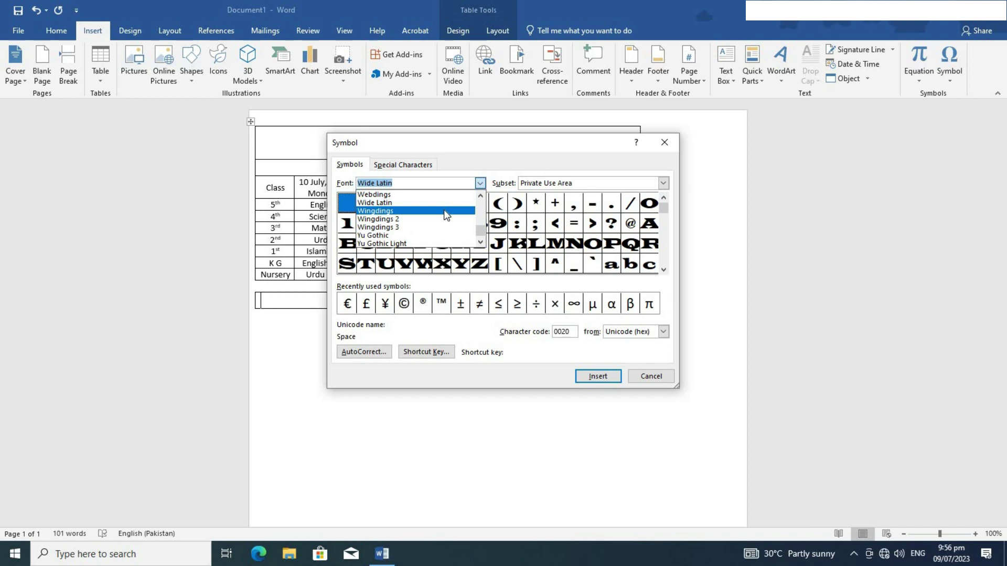
pyautogui.click(444, 211)
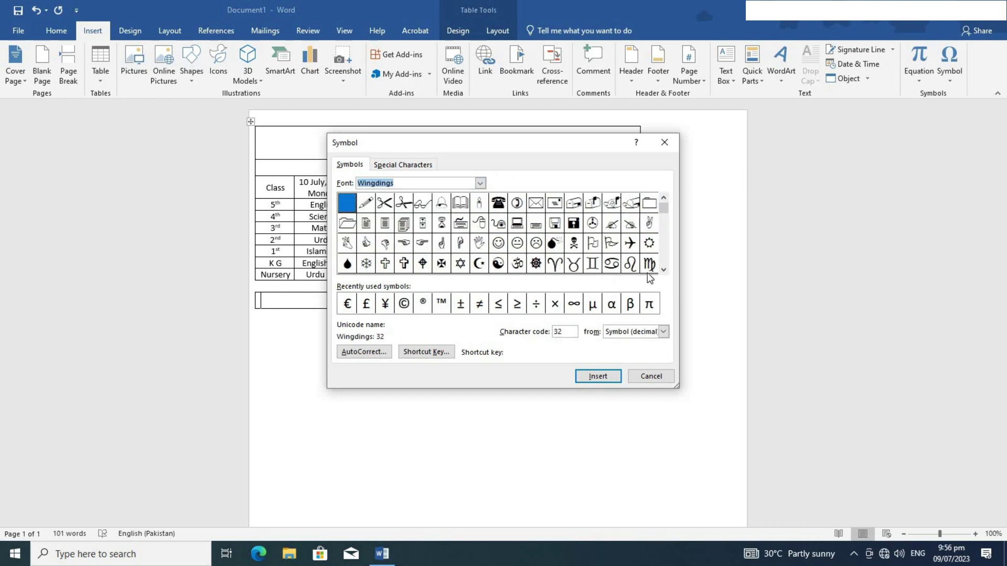
pyautogui.moveTo(667, 270); pyautogui.dragTo(667, 270)
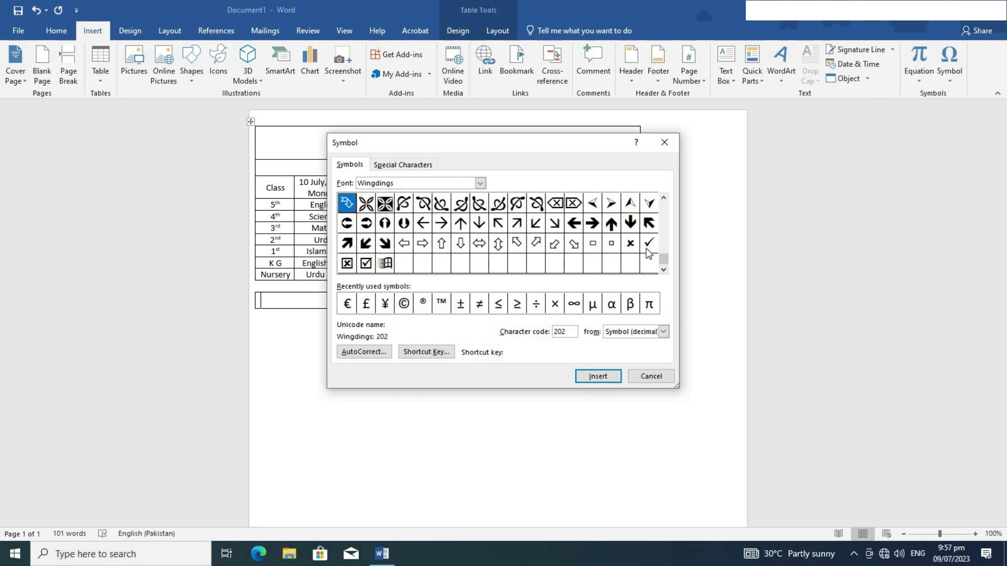
pyautogui.click(366, 264)
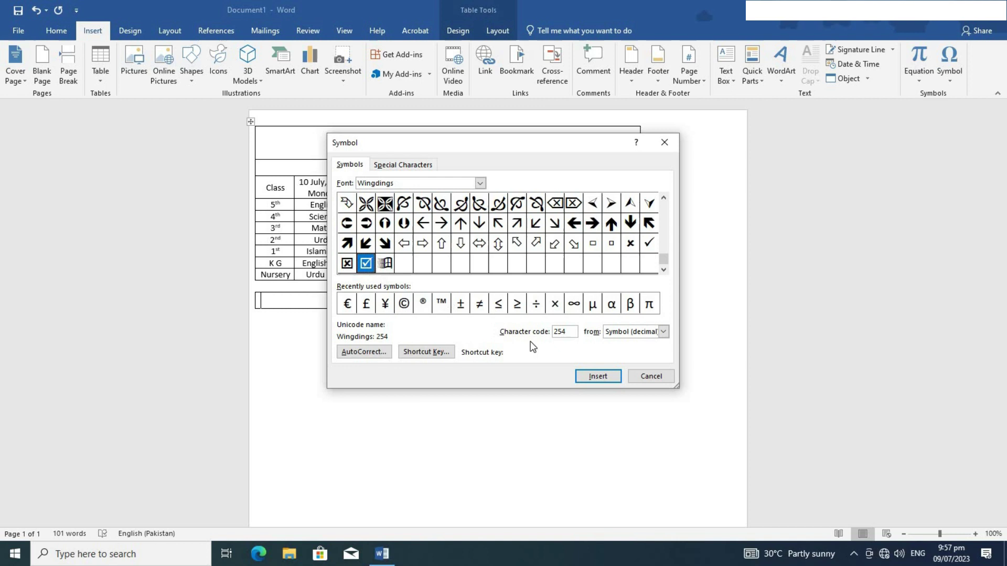
pyautogui.click(593, 376)
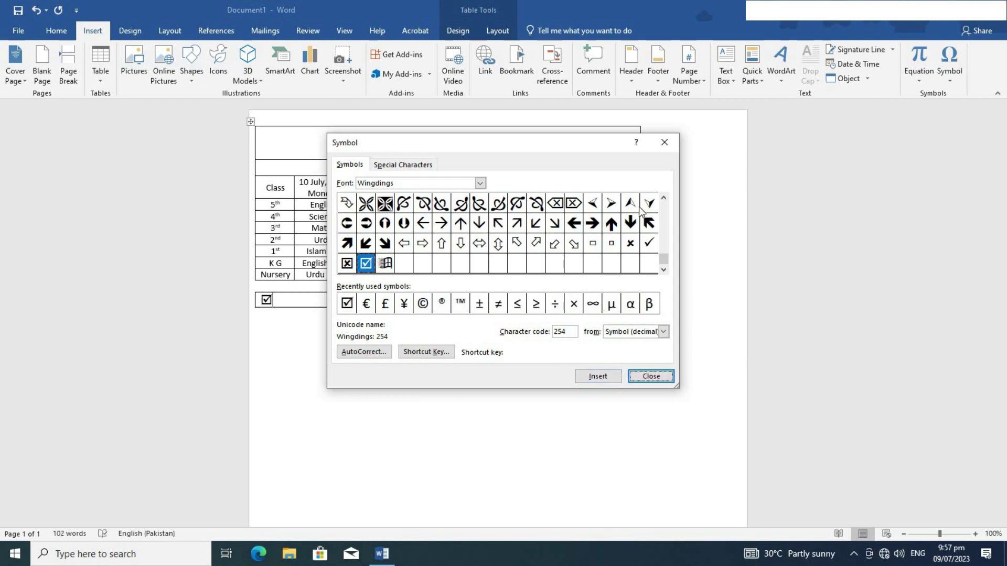
pyautogui.click(664, 142)
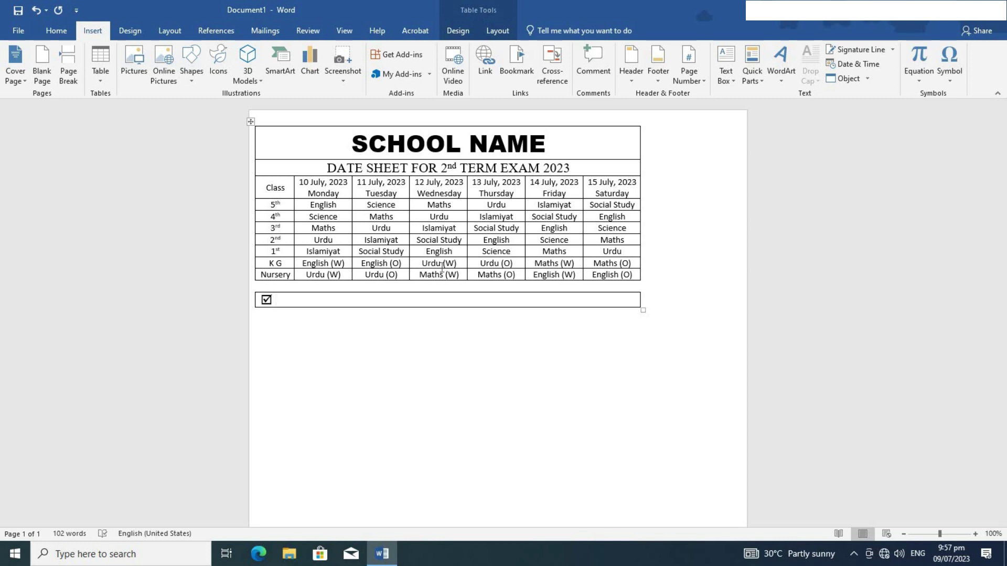
# Write "This Line is for instruction." after the checked box and add a second checked box followed by "Instruction No 2. Etc".
pyautogui.write('Th')
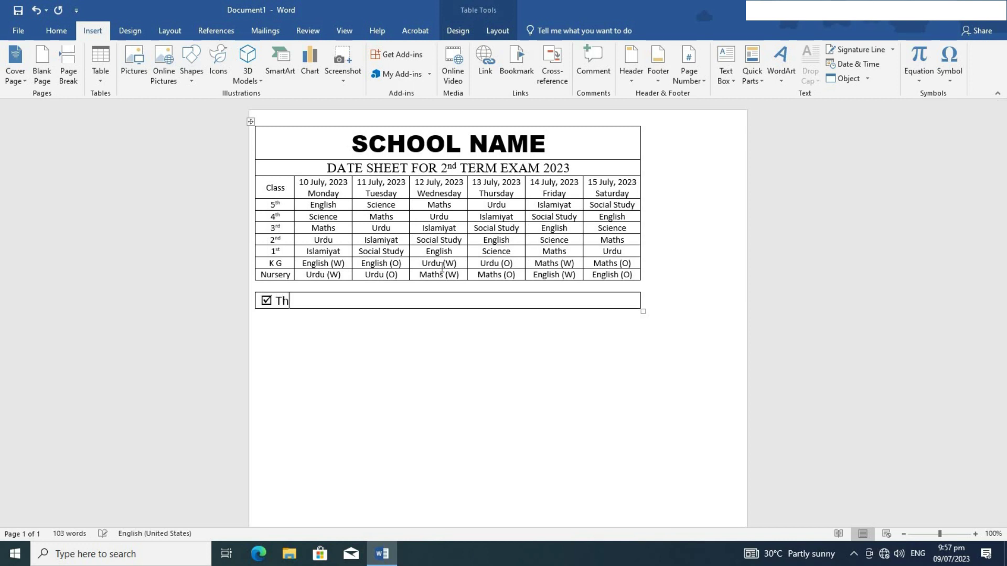
pyautogui.write('is Line is for instruction.')
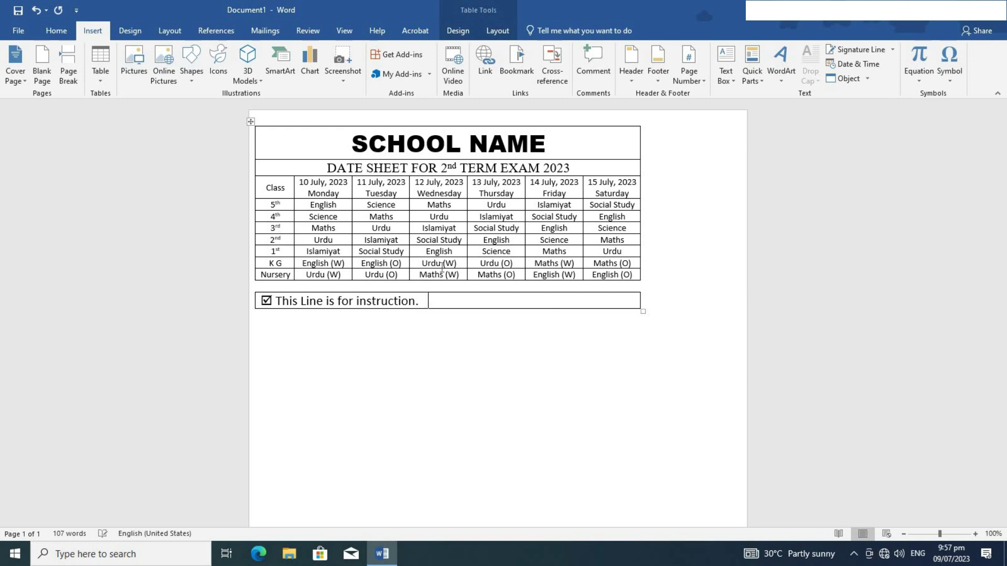
pyautogui.click(948, 78)
pyautogui.click(918, 92)
pyautogui.write('Instruction')
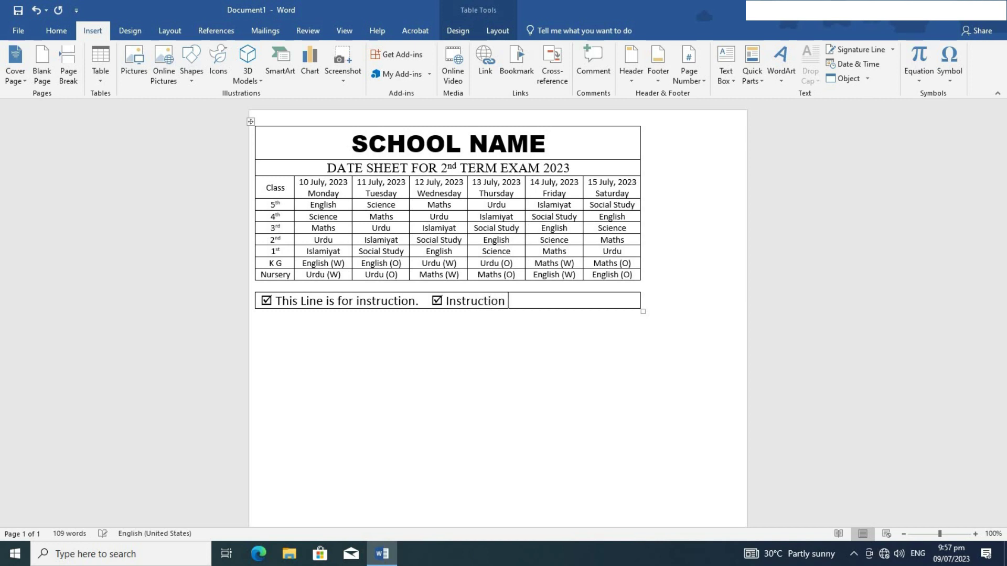
pyautogui.write(' No 2. Etc')
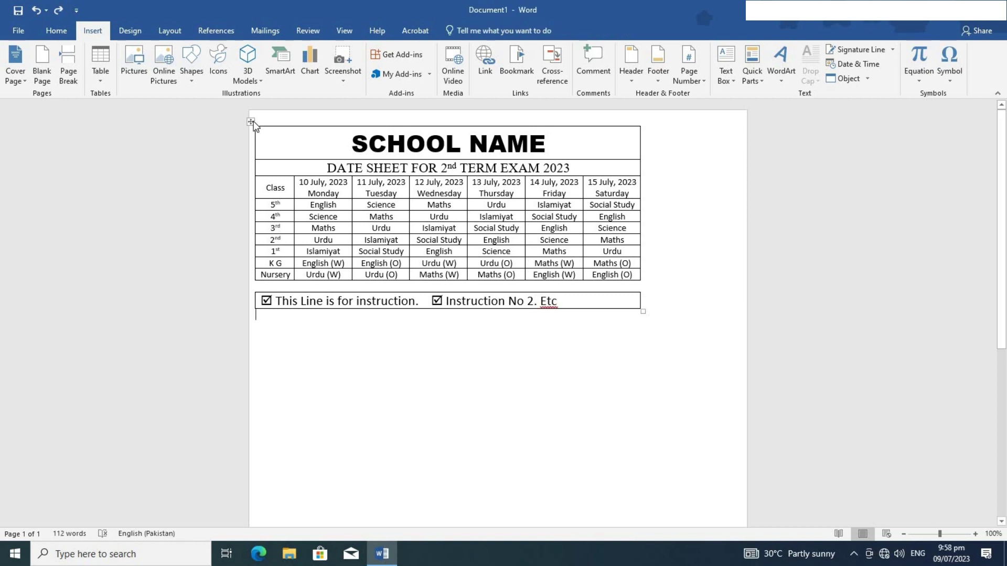
# Center the whole date sheet table horizontally on the page through its table properties.
pyautogui.rightClick(252, 121)
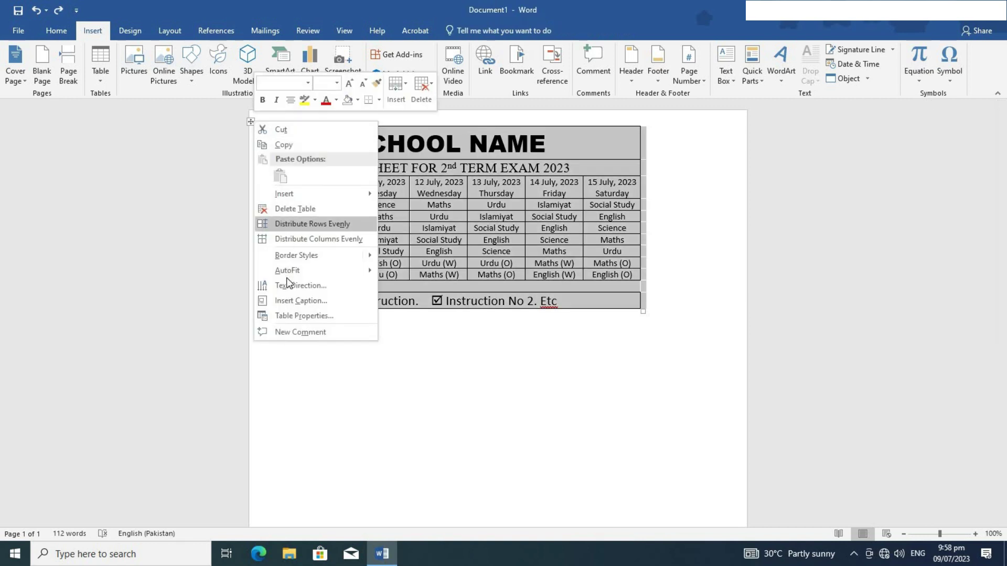
pyautogui.click(300, 316)
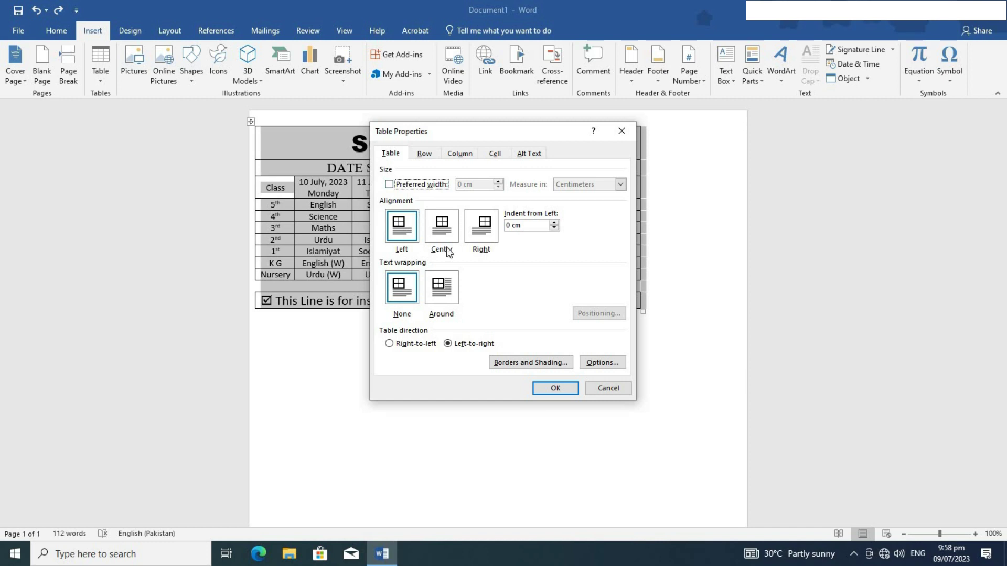
pyautogui.click(435, 230)
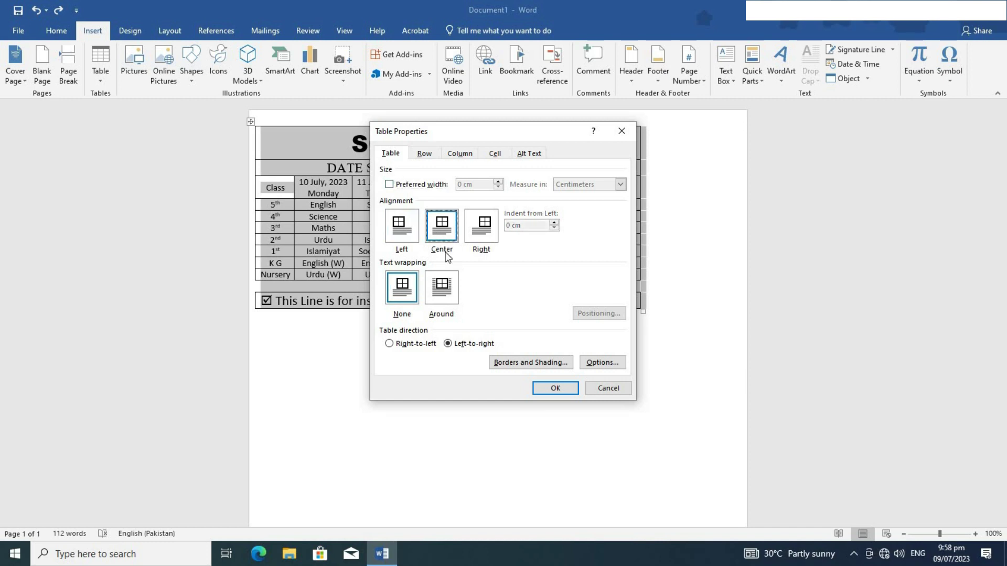
pyautogui.click(547, 390)
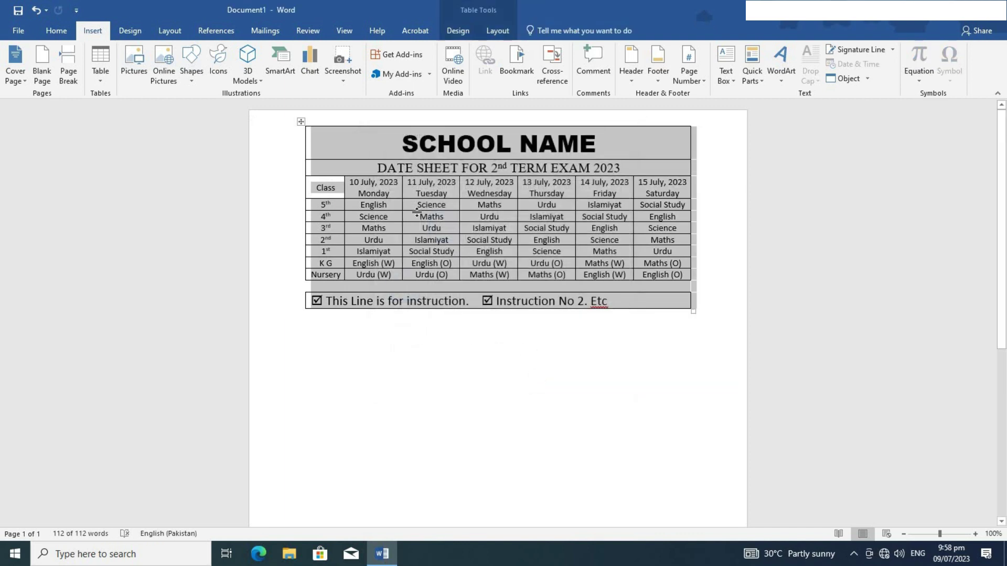
# Specify an "At least" height for all table rows, roughly double the present height of the subject rows.
pyautogui.rightClick(301, 123)
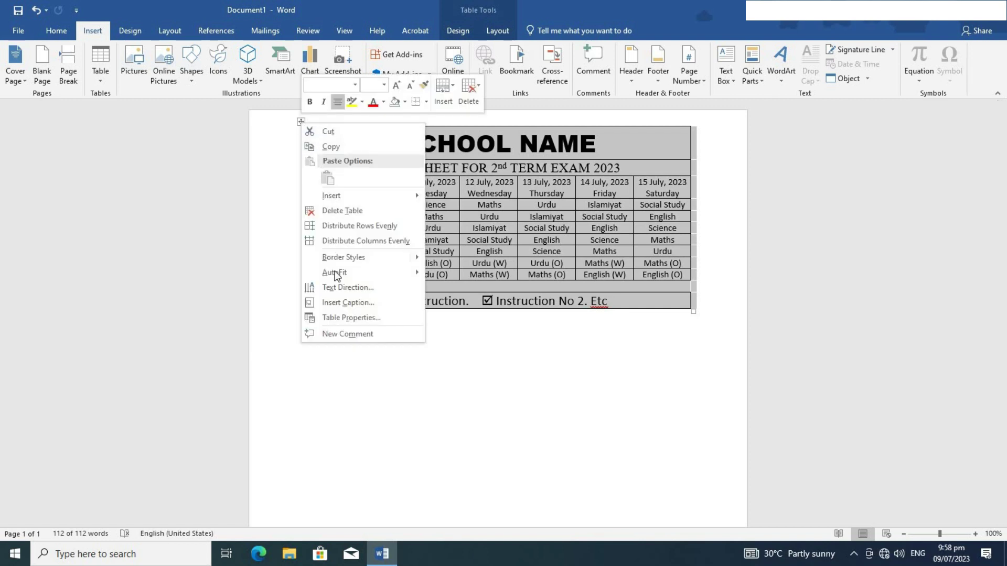
pyautogui.click(338, 317)
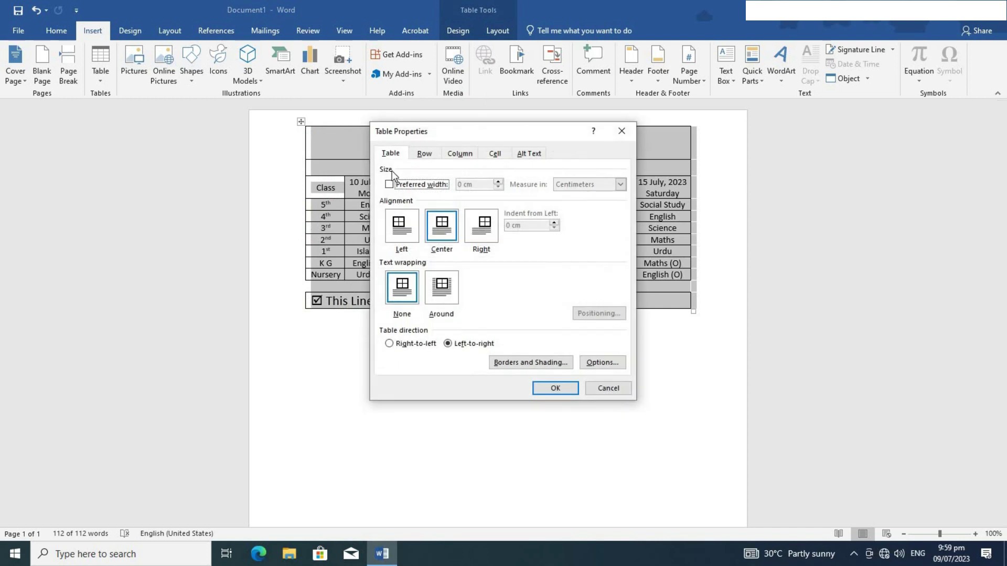
pyautogui.click(424, 153)
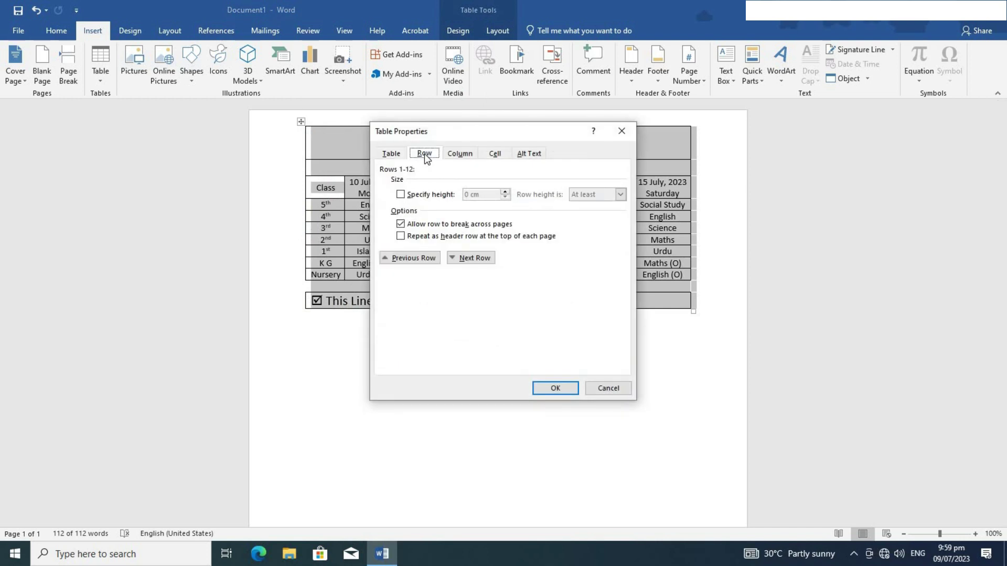
pyautogui.click(401, 194)
pyautogui.click(506, 192)
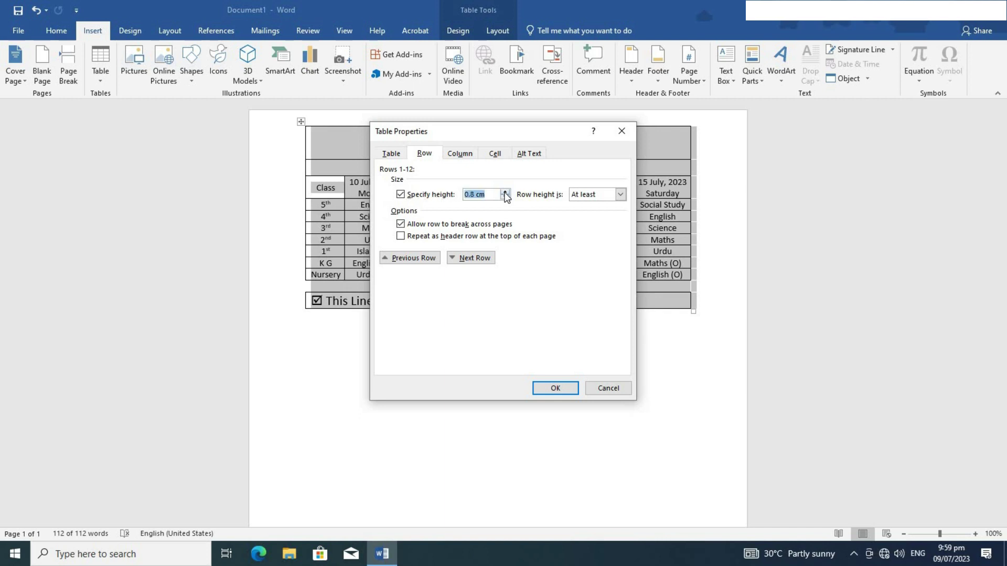
pyautogui.click(506, 192)
pyautogui.click(555, 388)
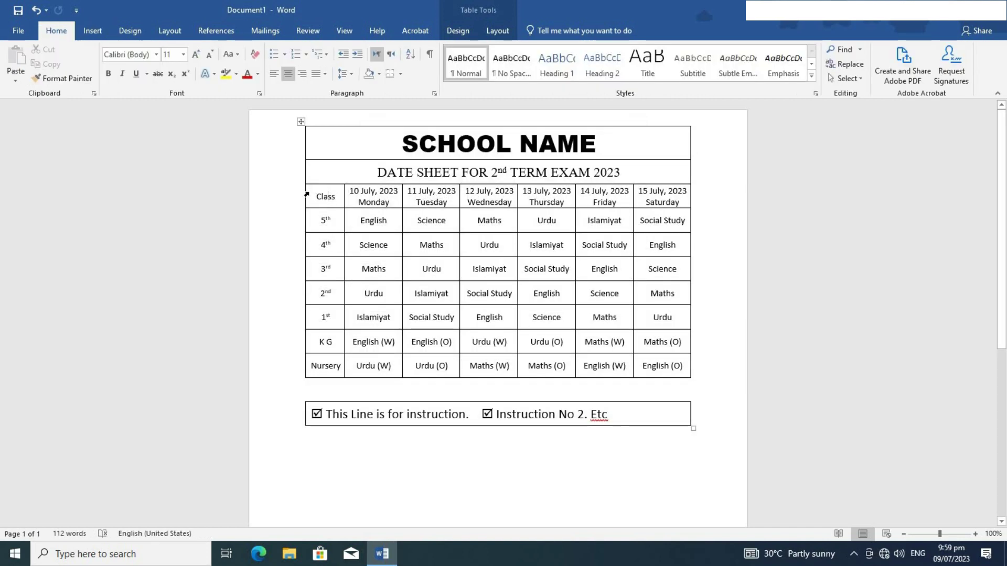
# Make the Class column from the Class heading down to Nursery bold at font size 14.
pyautogui.moveTo(307, 194); pyautogui.dragTo(314, 370)
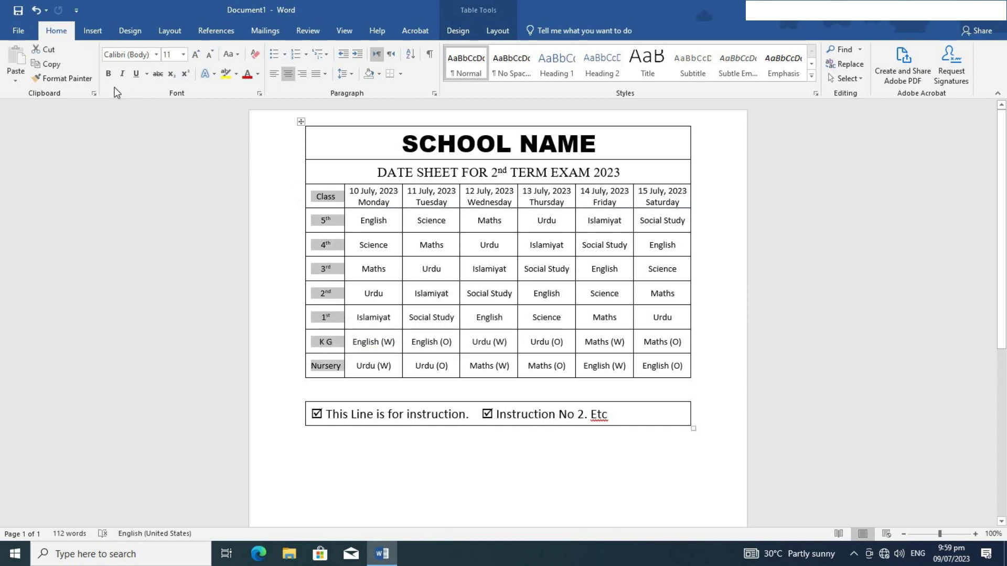
pyautogui.click(108, 73)
pyautogui.click(197, 56)
pyautogui.click(197, 56)
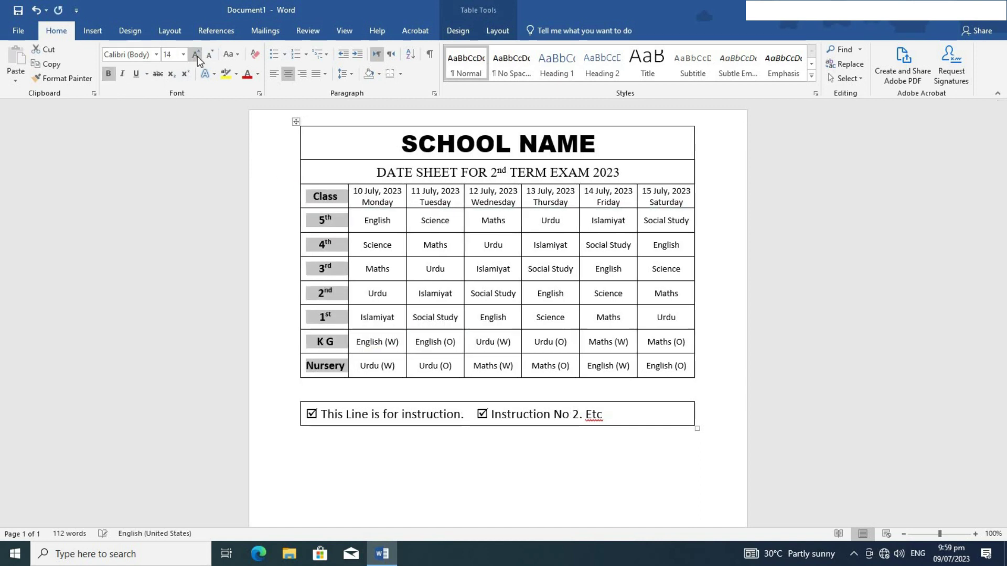
# Enlarge the text of all date and subject cells from 10 July to 15 July to size 14.
pyautogui.click(359, 217)
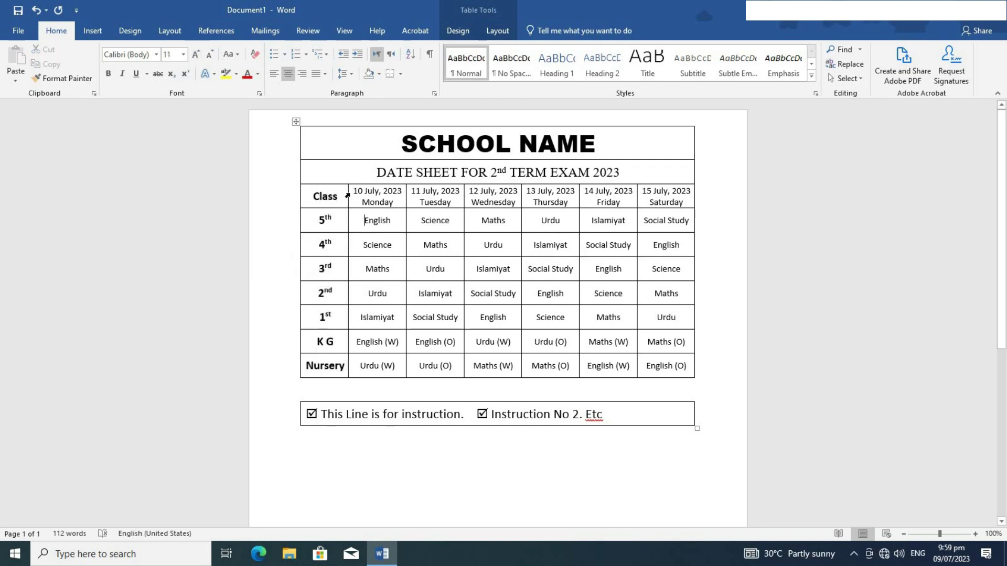
pyautogui.moveTo(347, 195)
pyautogui.mouseDown()
pyautogui.moveTo(519, 320)
pyautogui.moveTo(652, 367)
pyautogui.moveTo(641, 368)
pyautogui.mouseUp()
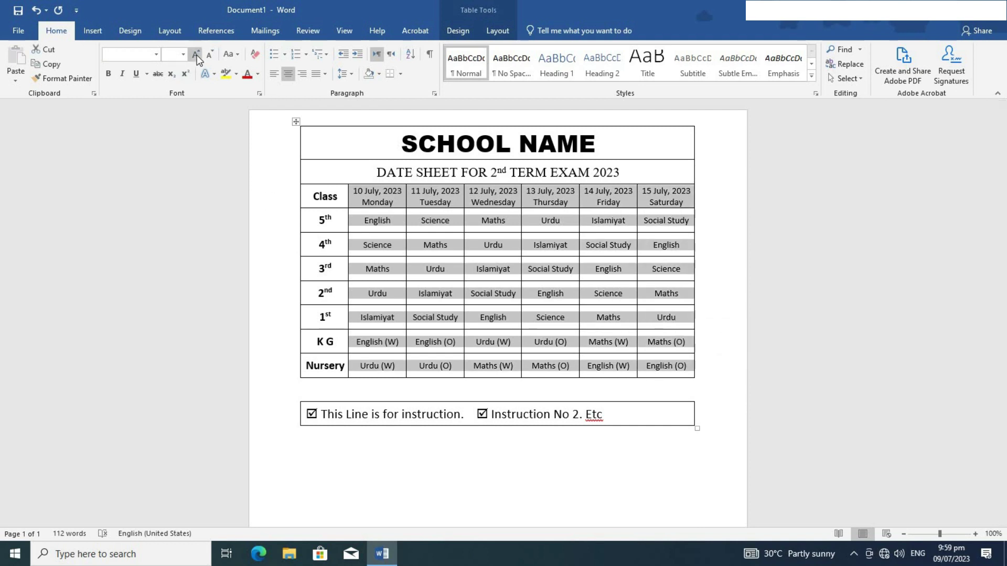
pyautogui.click(197, 55)
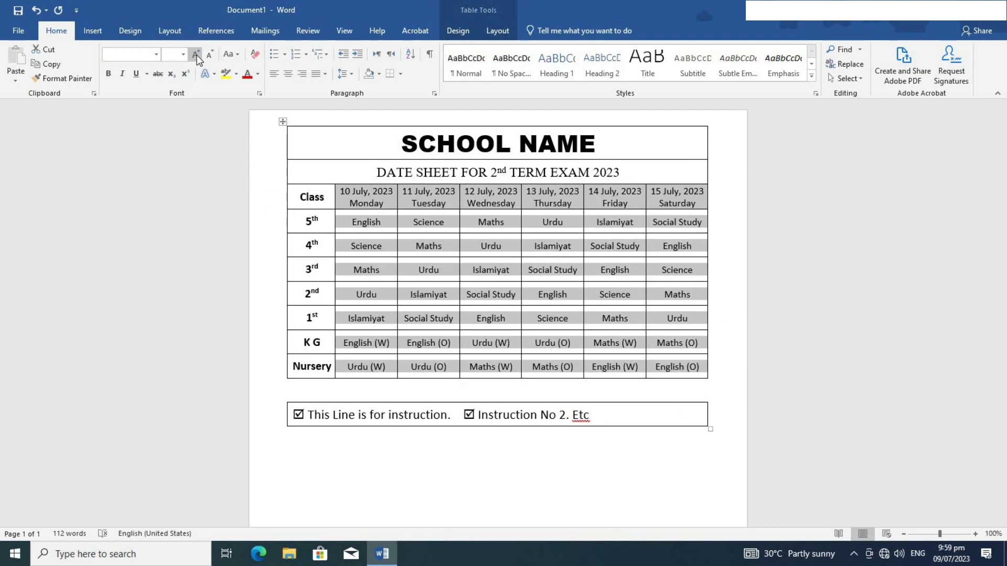
pyautogui.click(197, 55)
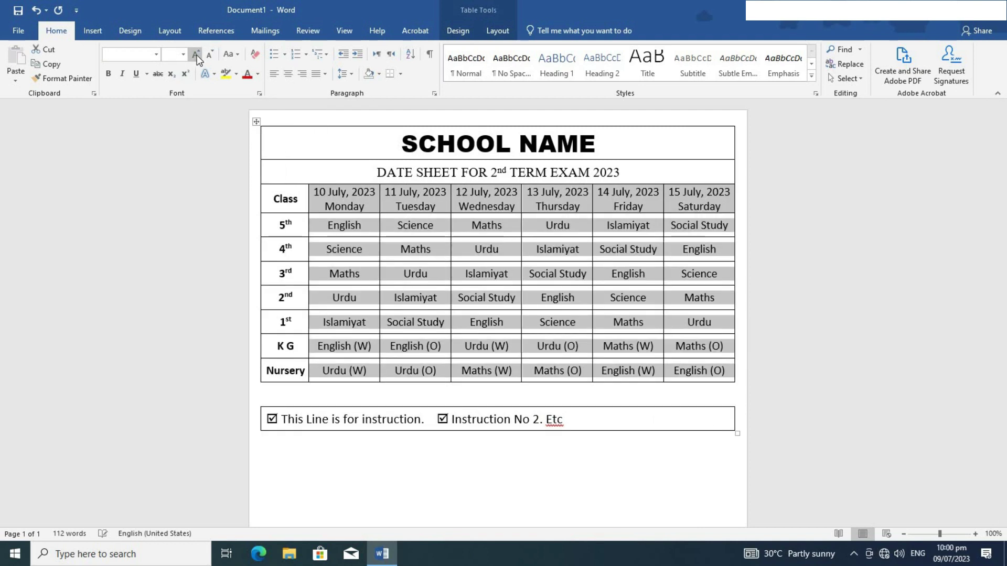
# Shade the 5th, 3rd, 1st and Nursery rows of the date sheet light gray.
pyautogui.click(326, 250)
pyautogui.moveTo(283, 226); pyautogui.dragTo(676, 229)
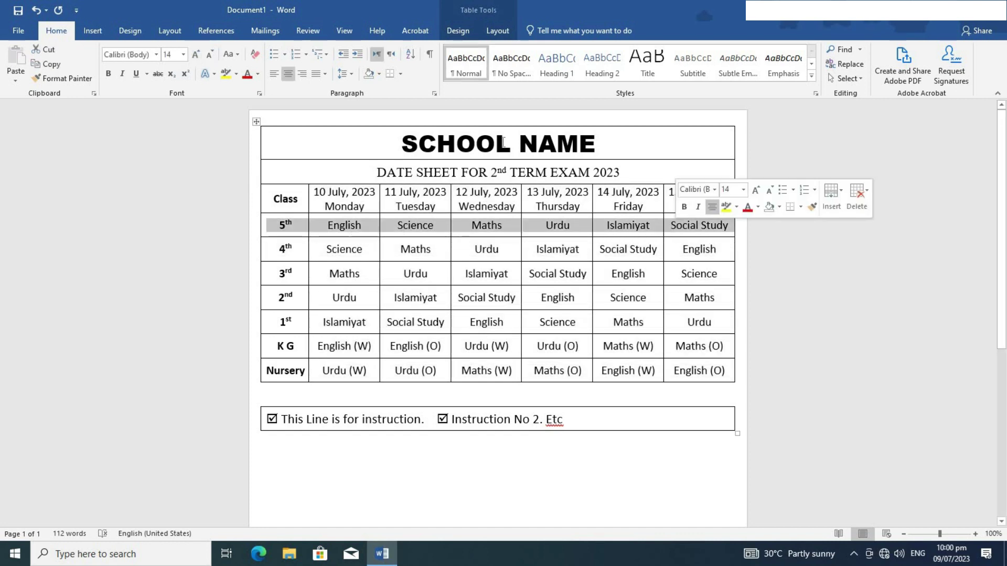
pyautogui.click(379, 75)
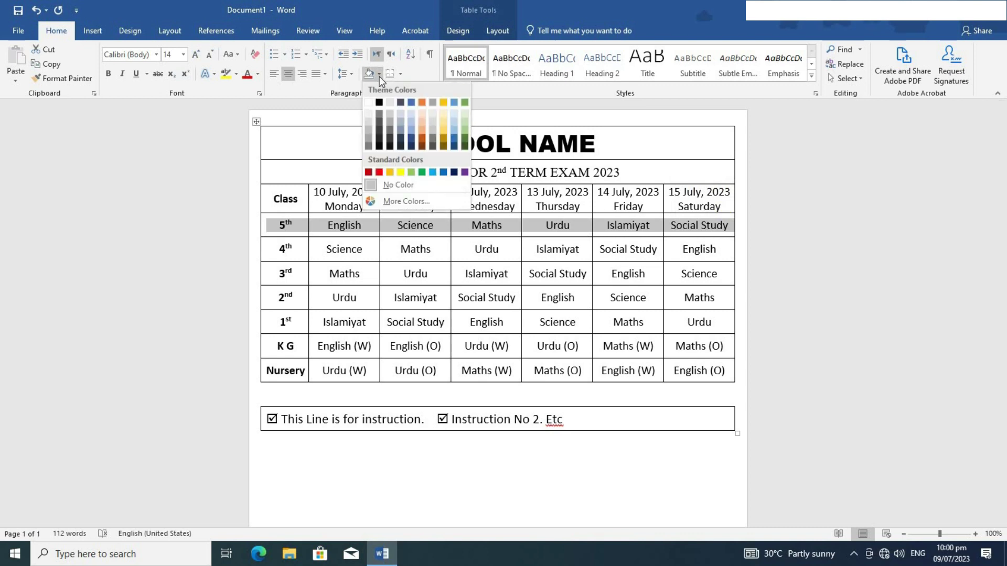
pyautogui.click(370, 121)
pyautogui.moveTo(268, 275); pyautogui.dragTo(690, 279)
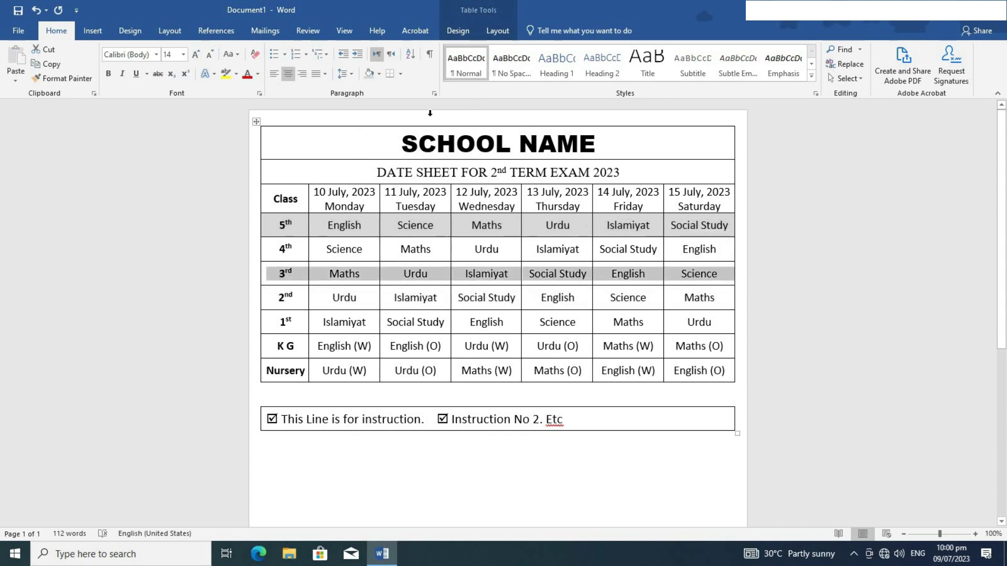
pyautogui.click(374, 75)
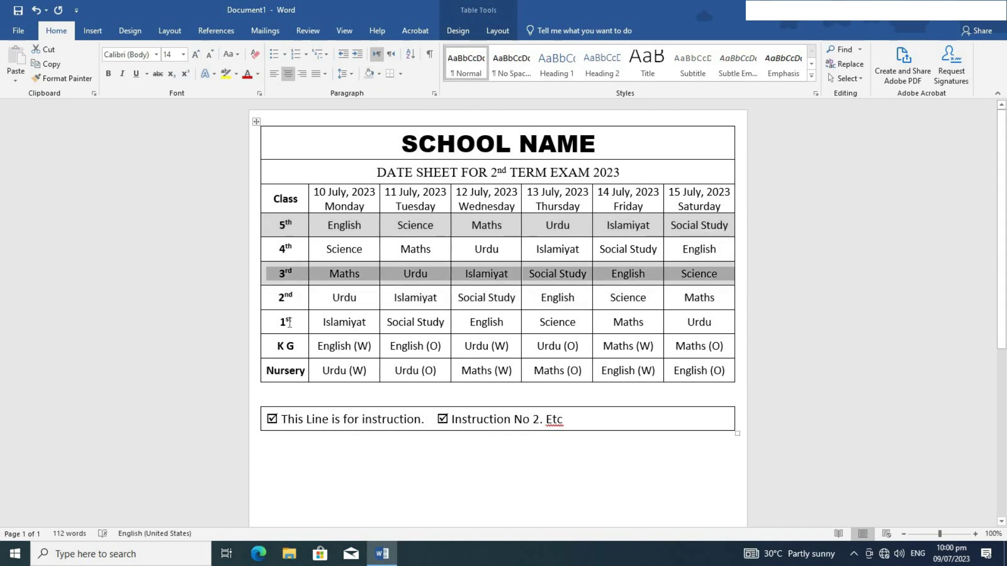
pyautogui.moveTo(290, 323); pyautogui.dragTo(692, 324)
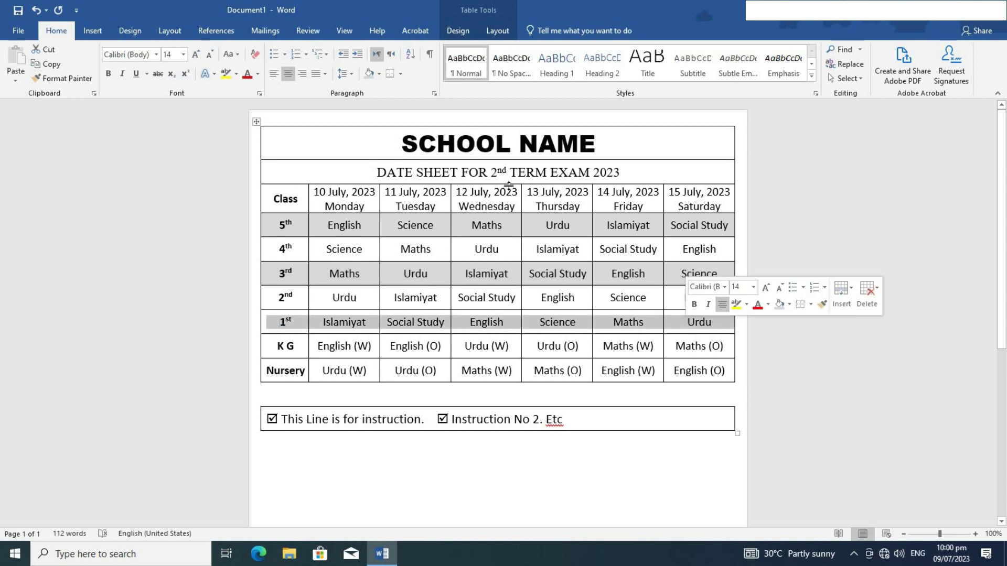
pyautogui.click(368, 77)
pyautogui.moveTo(296, 365); pyautogui.dragTo(682, 377)
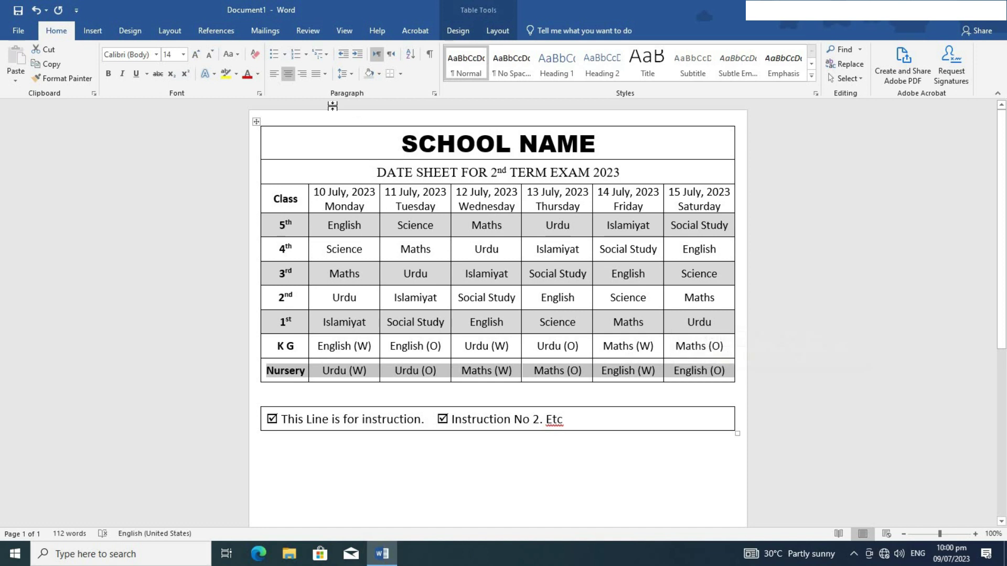
pyautogui.click(371, 74)
pyautogui.click(421, 296)
# Reduce the height of the blank row between the Nursery row and the instruction line to 0.3 cm.
pyautogui.scroll(-1, 422, 293)
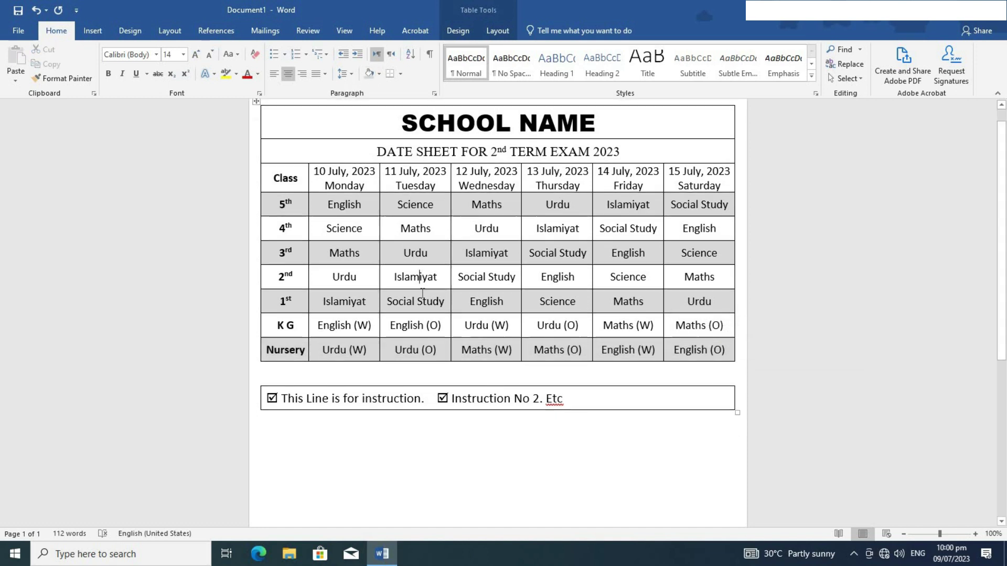
pyautogui.click(283, 369)
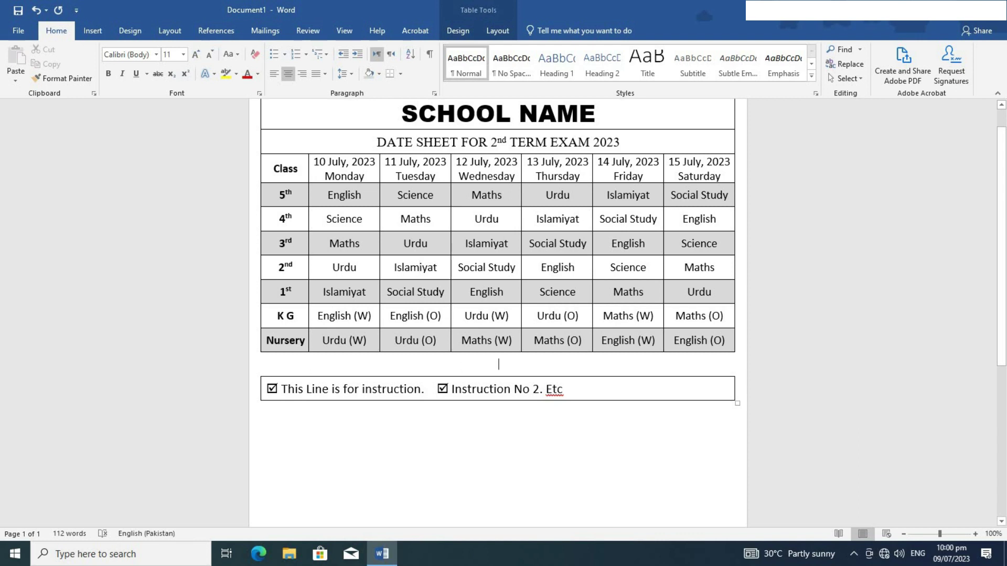
pyautogui.click(494, 29)
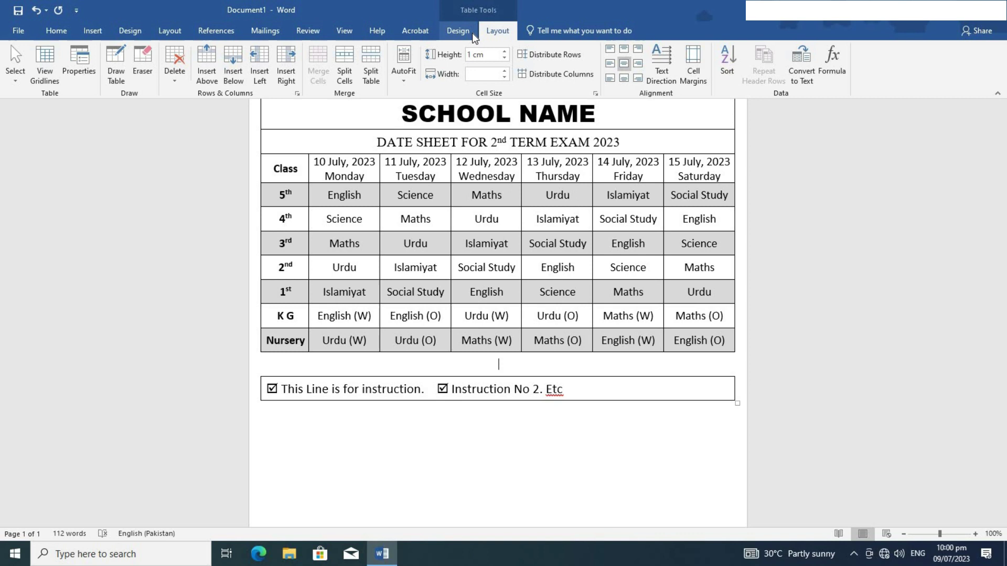
pyautogui.click(505, 59)
pyautogui.click(505, 59)
pyautogui.click(506, 59)
pyautogui.click(506, 59)
pyautogui.click(506, 58)
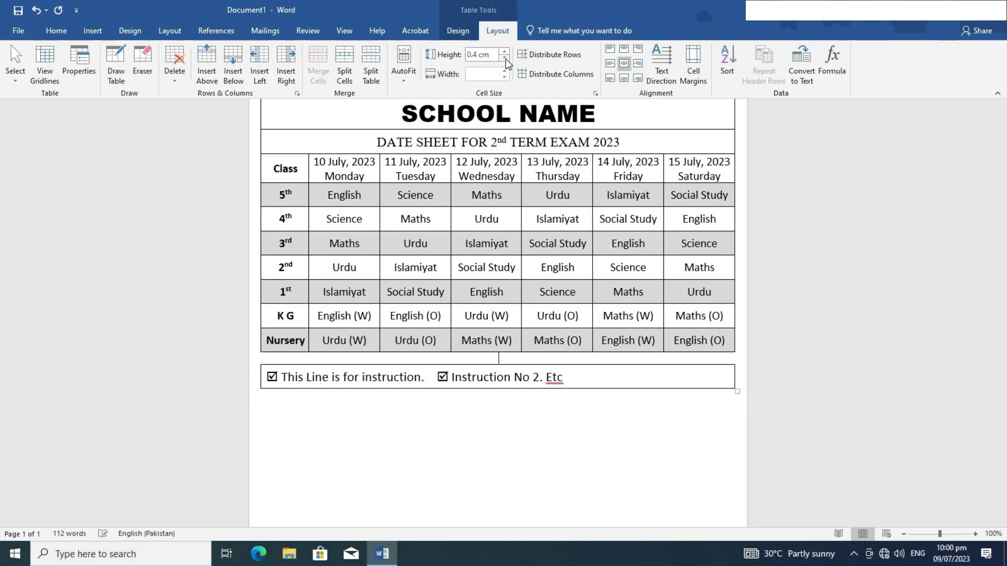
pyautogui.click(506, 58)
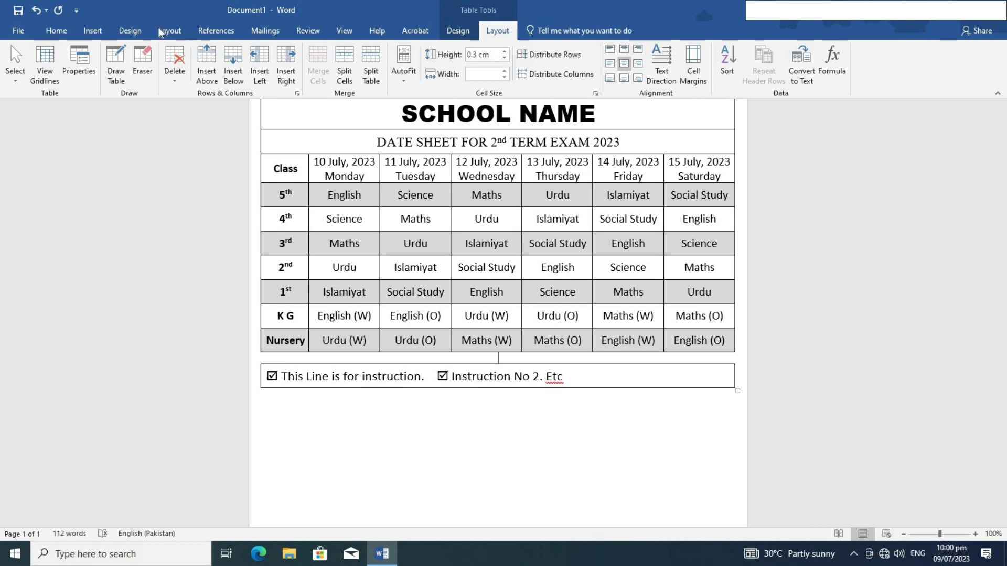
# Shrink the font size of the blank row above the instruction line to 5.
pyautogui.click(59, 33)
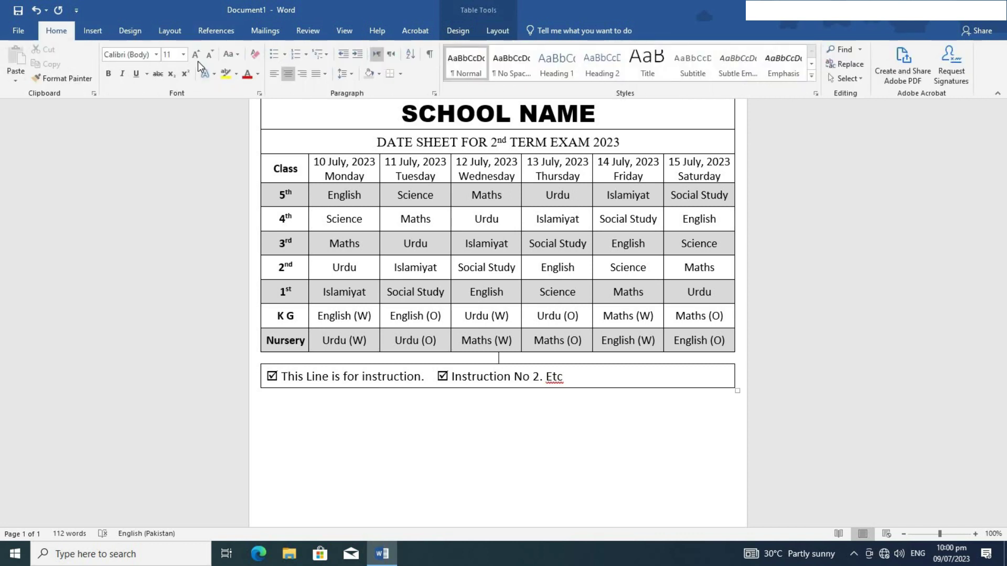
pyautogui.click(210, 55)
pyautogui.click(210, 55)
pyautogui.click(210, 56)
pyautogui.click(210, 56)
pyautogui.click(210, 56)
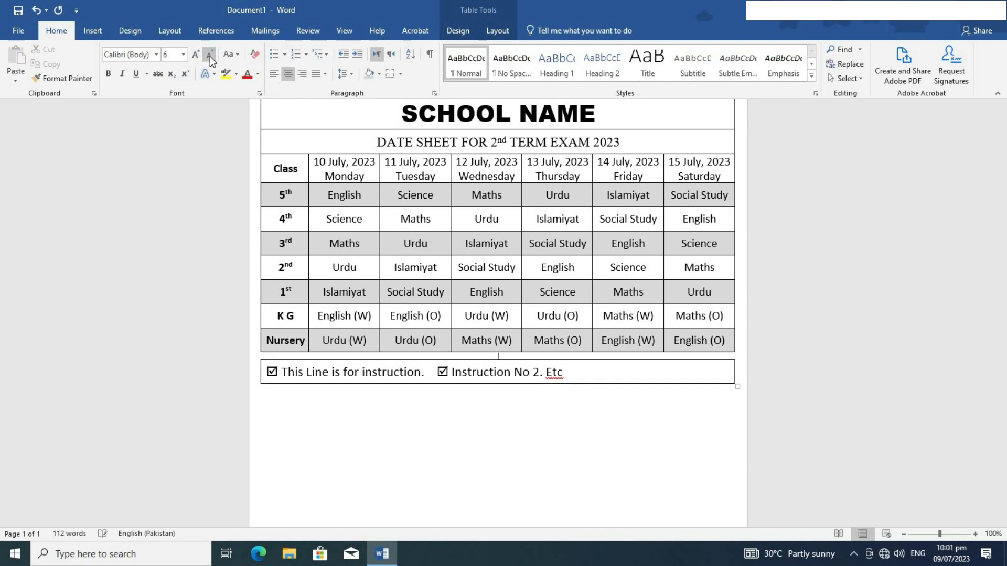
pyautogui.click(210, 56)
# Copy the whole date sheet table and paste a duplicate below it on the same page, separated by a blank line.
pyautogui.click(903, 533)
pyautogui.click(903, 534)
pyautogui.click(903, 534)
pyautogui.click(903, 534)
pyautogui.click(903, 533)
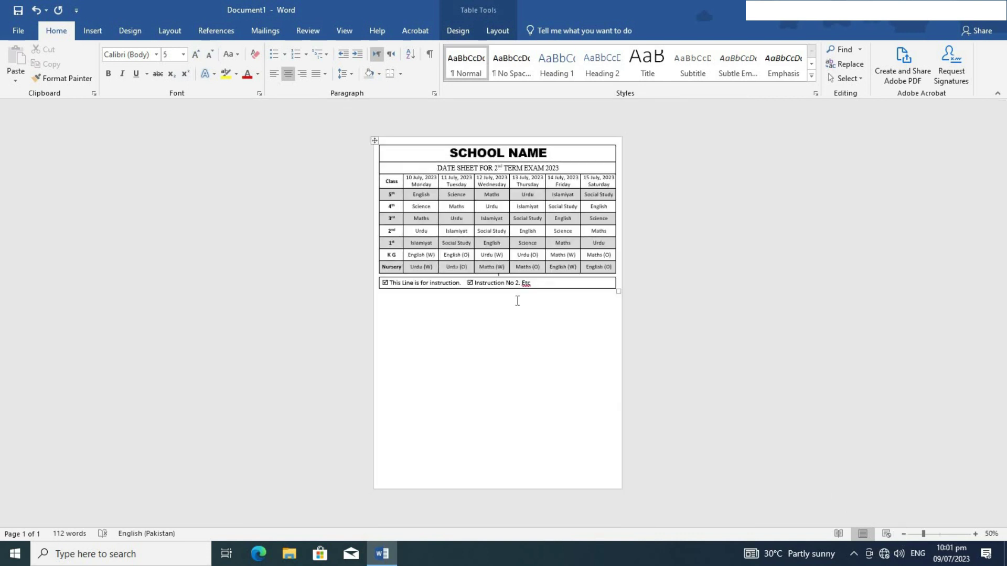
pyautogui.rightClick(375, 141)
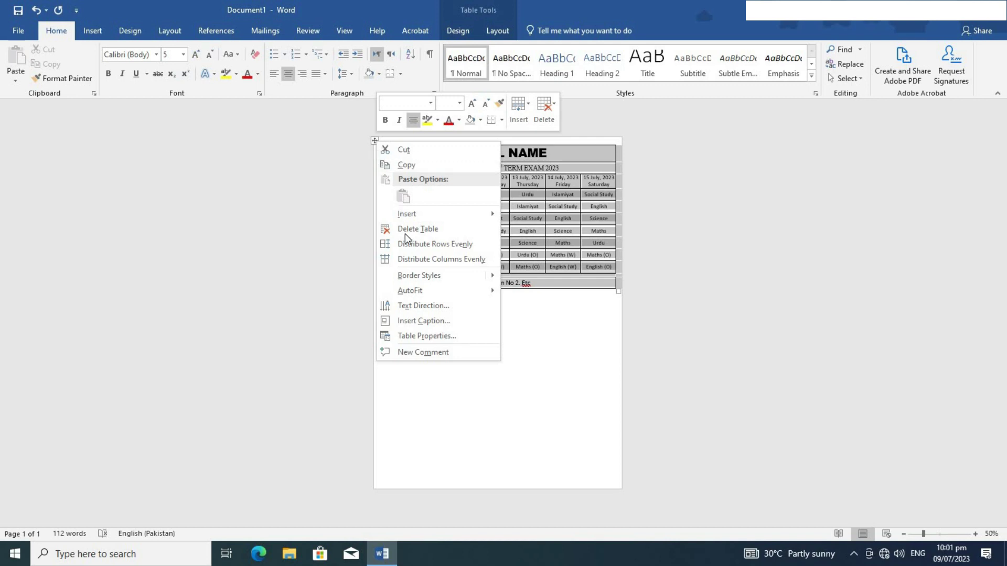
pyautogui.click(402, 167)
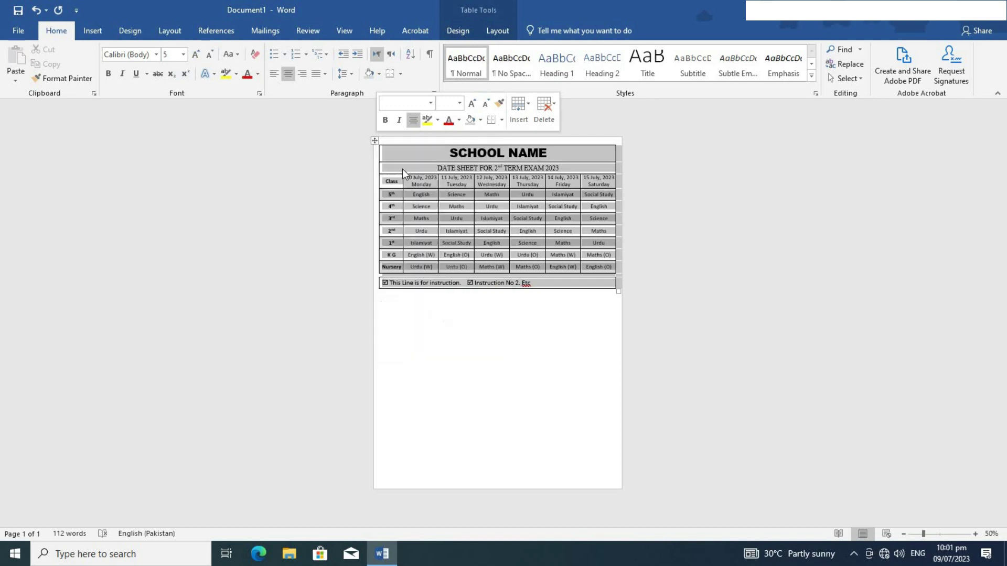
pyautogui.click(615, 302)
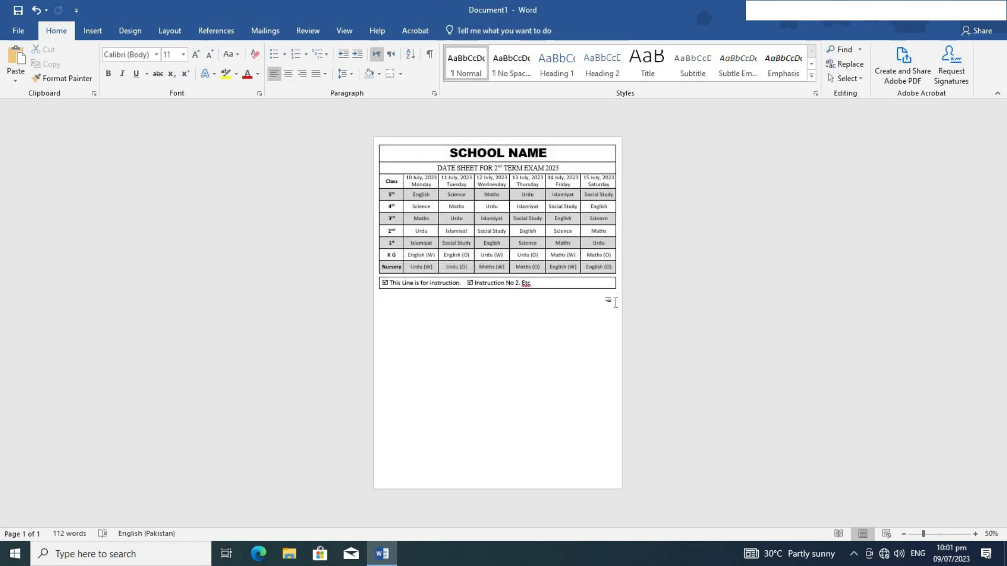
pyautogui.press('Return')
pyautogui.click(14, 59)
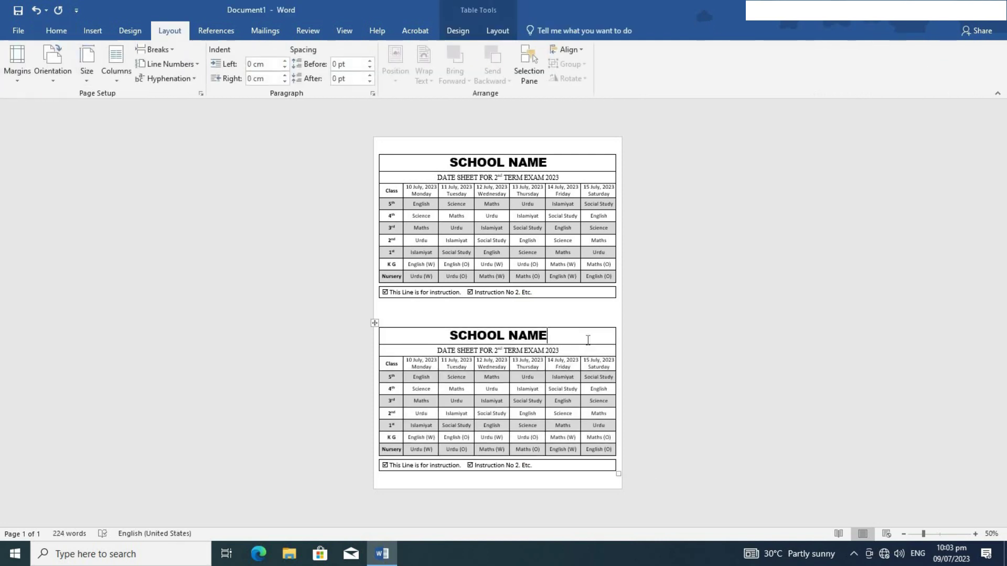
# Save the document to the Desktop as a Word Document named SCHOOL NAME.
pyautogui.hotkey('ctrl', 's')
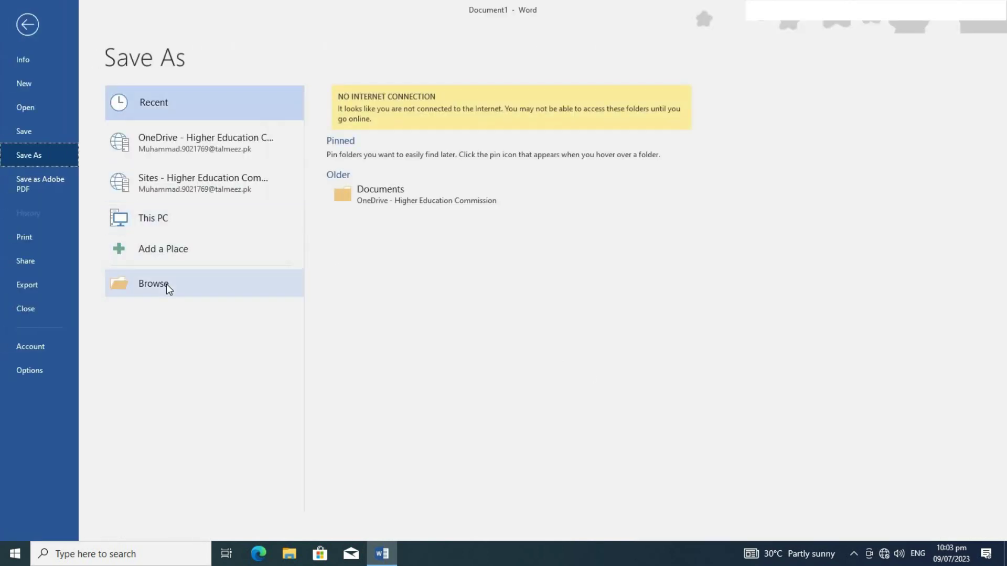
pyautogui.click(166, 284)
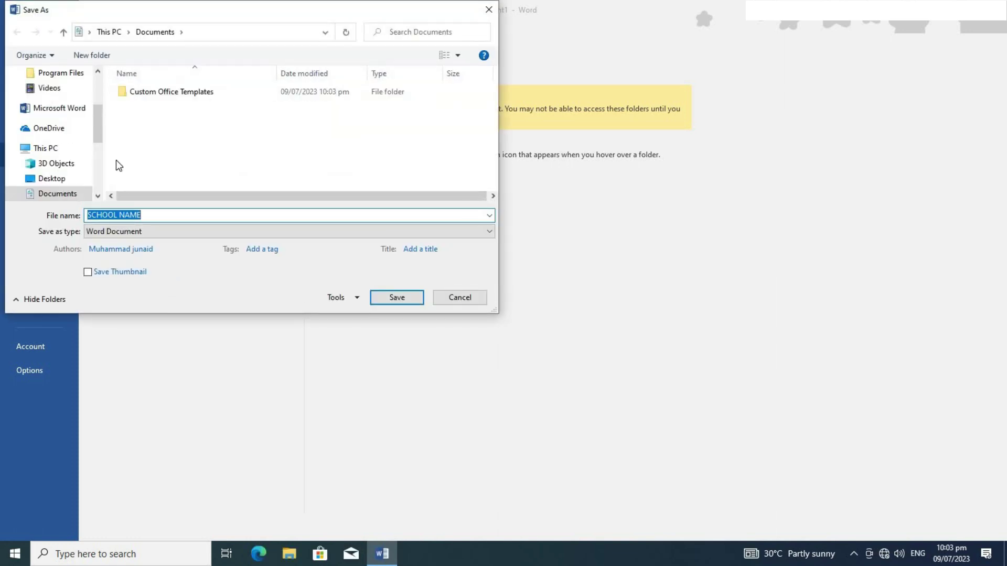
pyautogui.scroll(2, 52, 114)
pyautogui.scroll(2, 53, 114)
pyautogui.click(51, 98)
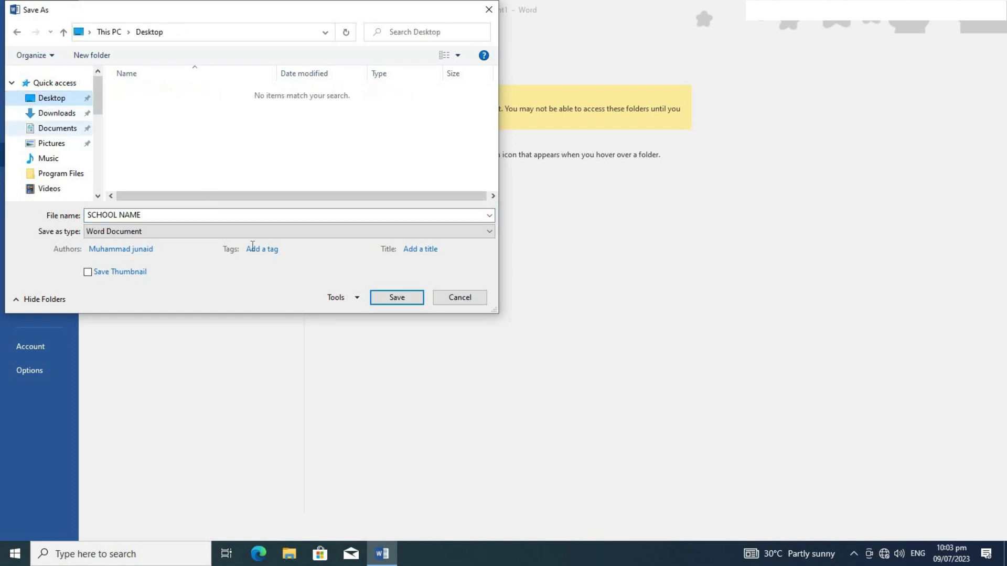
pyautogui.click(394, 297)
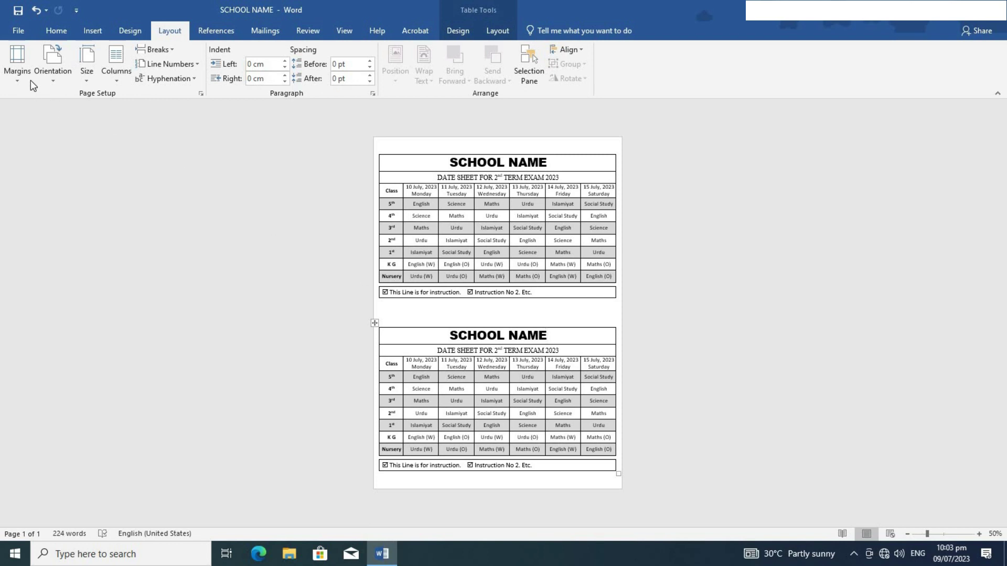
# Open the print settings and choose EPSON L310 Series as the printer.
pyautogui.click(24, 34)
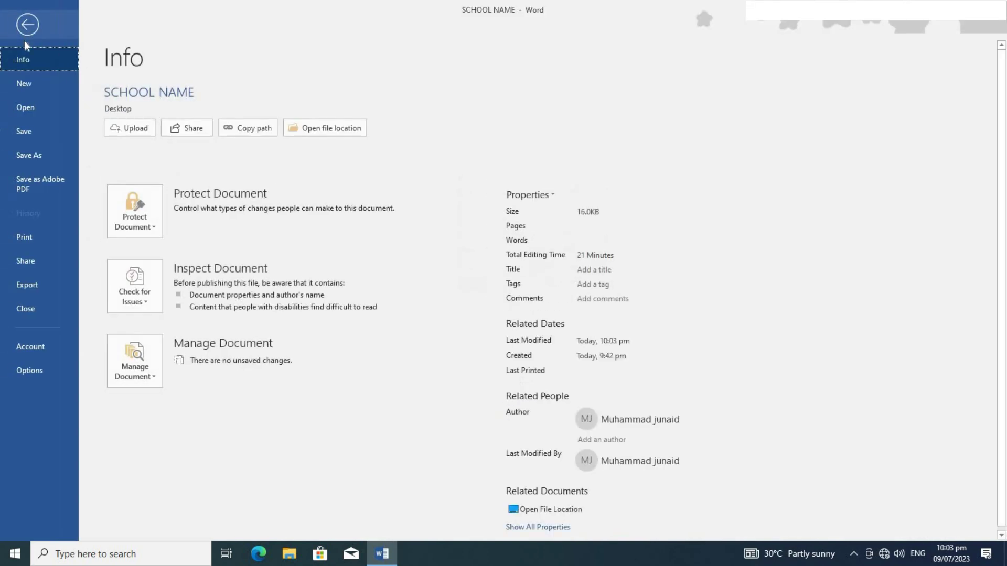
pyautogui.click(17, 233)
pyautogui.click(206, 185)
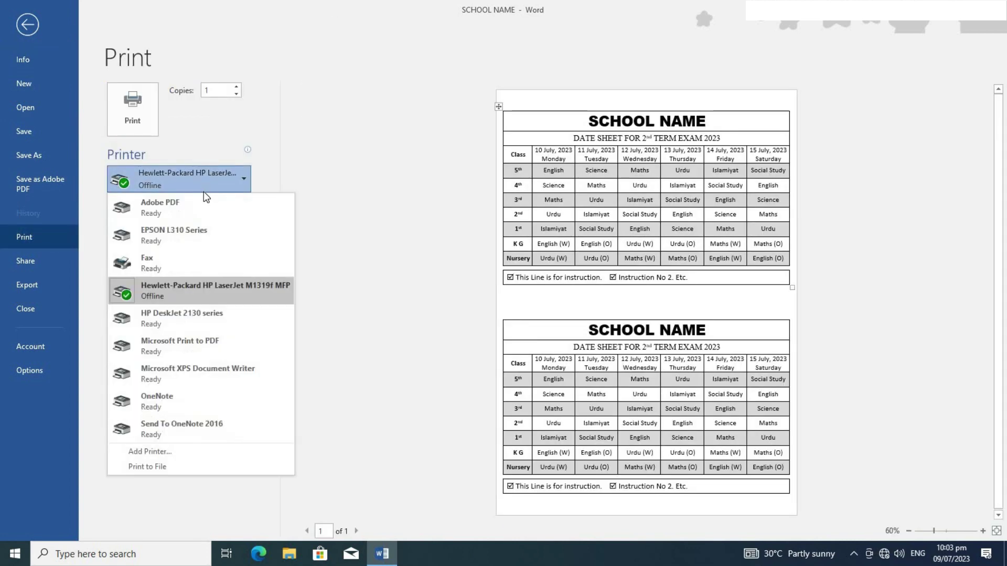
pyautogui.click(191, 231)
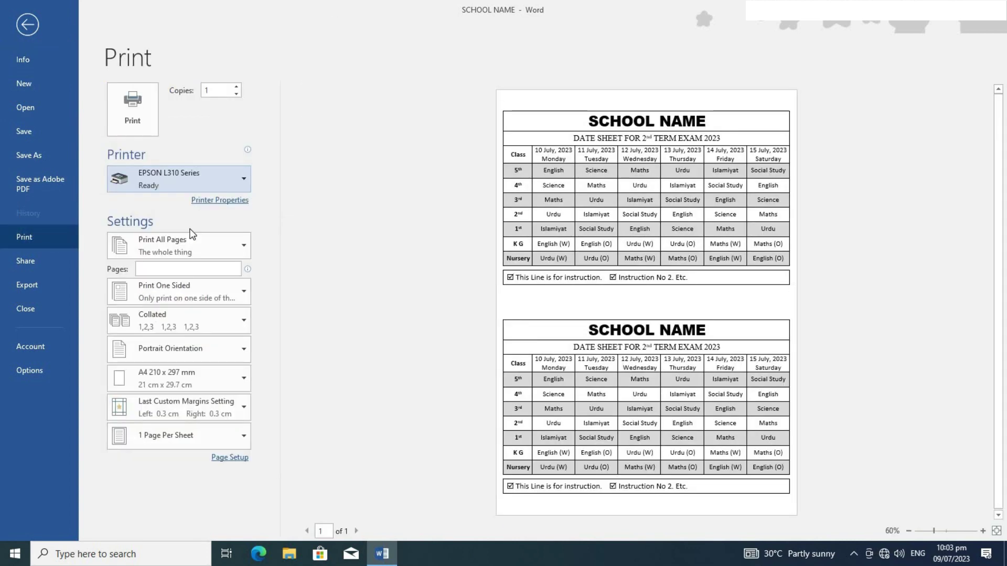
# Set the printer properties to Grayscale and High quality, and print the date sheet page.
pyautogui.click(198, 201)
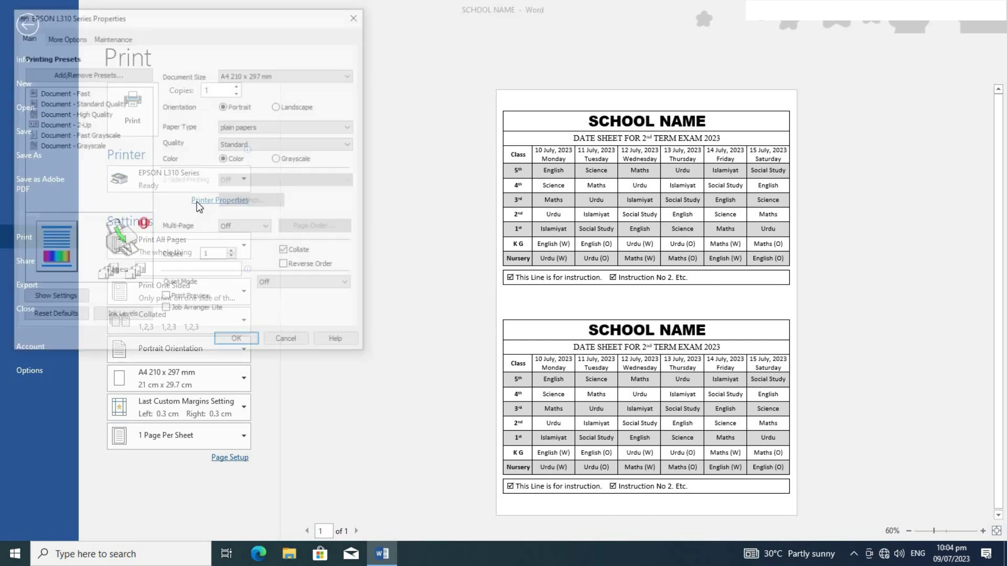
pyautogui.click(279, 158)
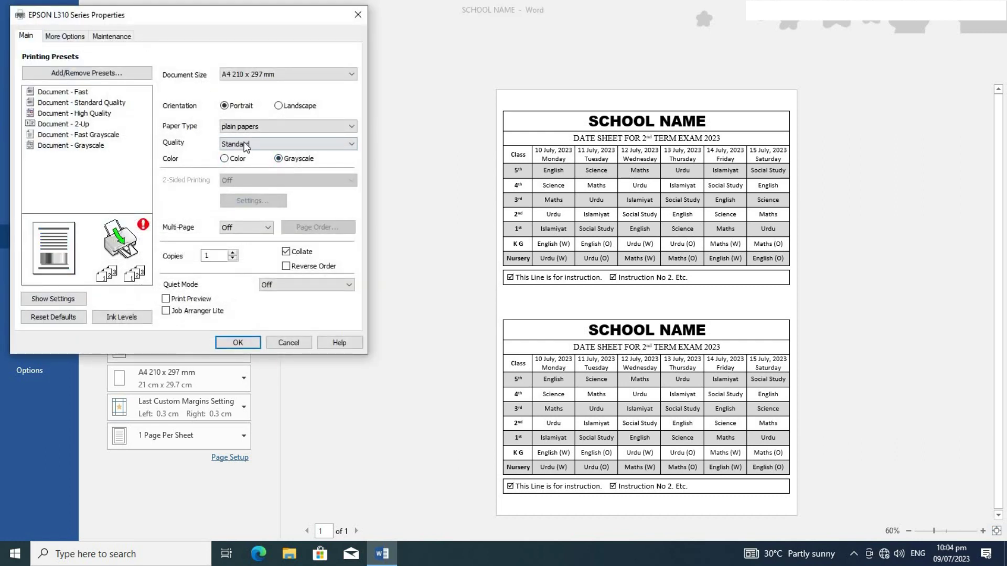
pyautogui.click(245, 145)
pyautogui.click(258, 165)
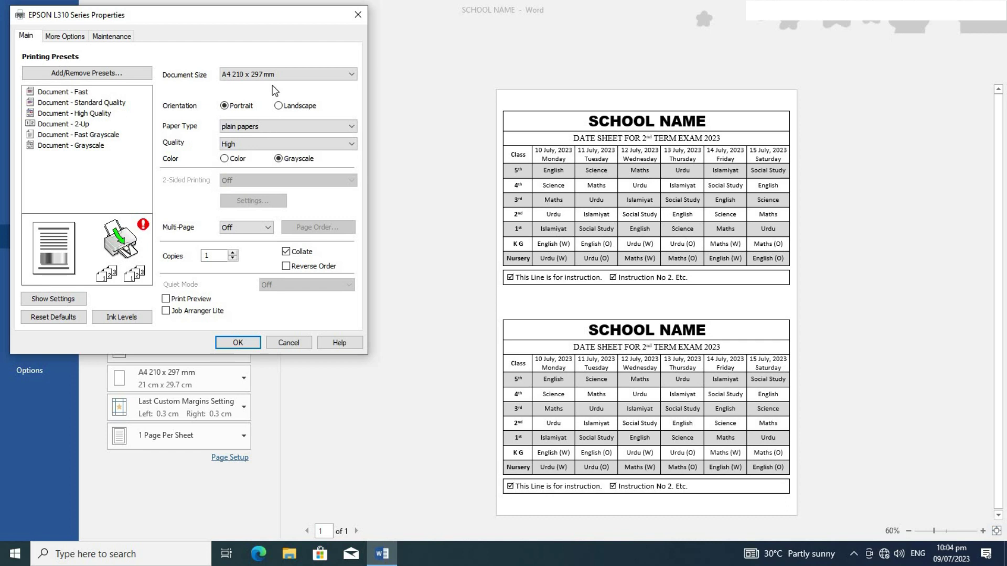
pyautogui.click(251, 344)
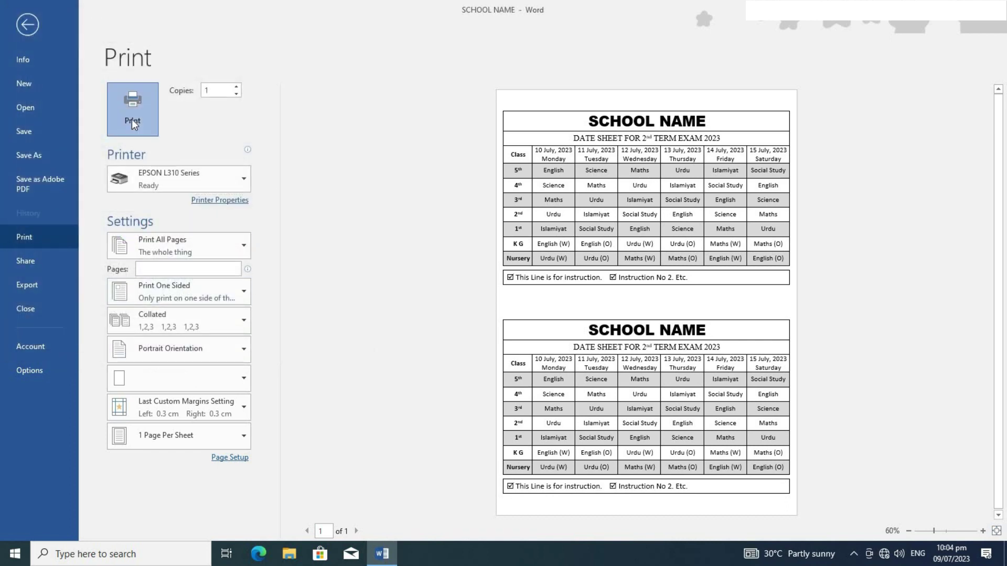
pyautogui.click(131, 118)
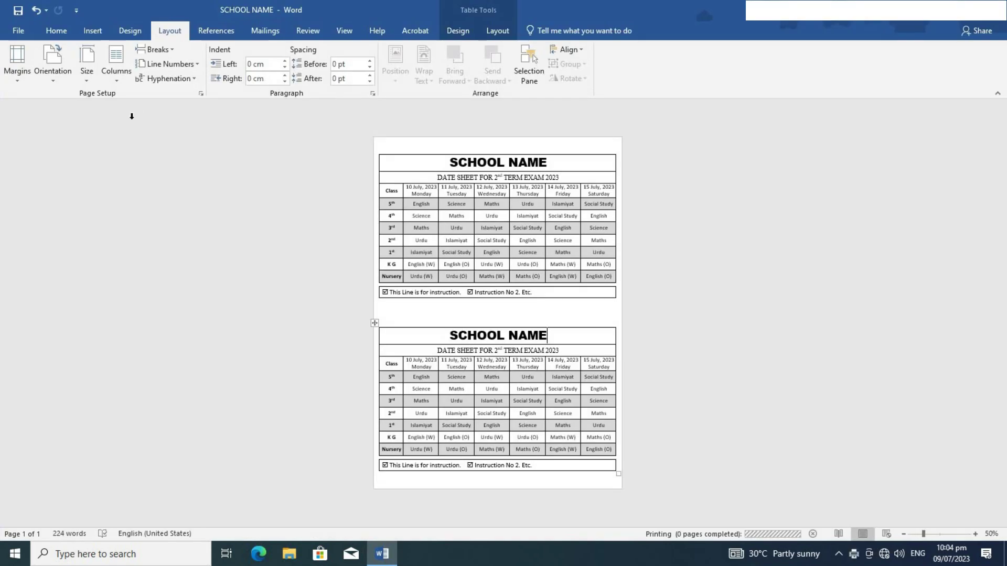